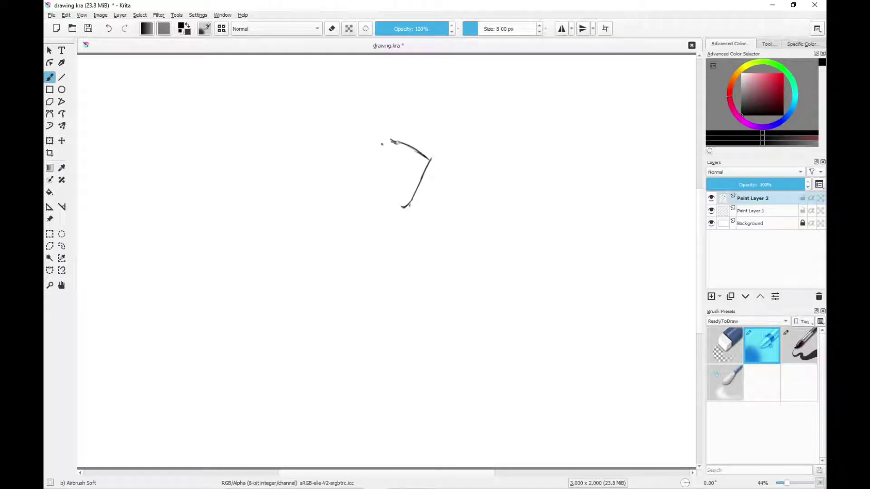
Sketch the head outline: the jaw curve, the left side and the arc over the top
left_click_drag(373, 142, 370, 202)
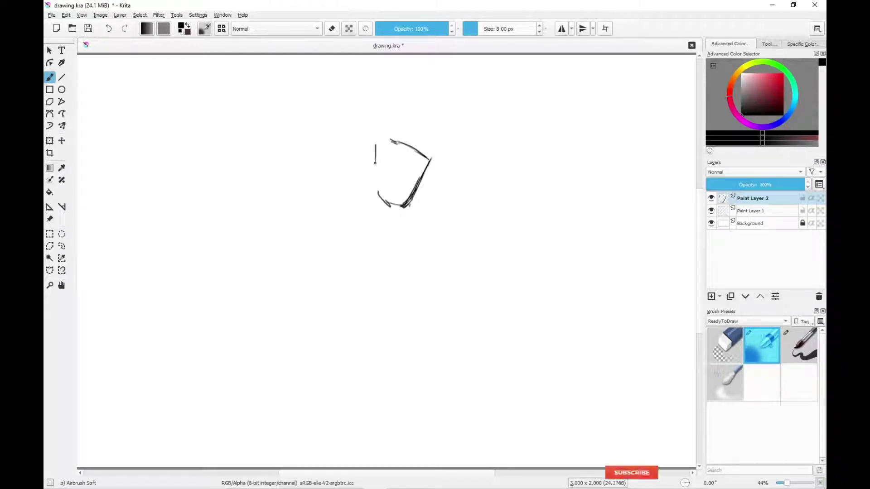
mouse_move(429, 160)
left_mouse_down()
mouse_move(375, 146)
mouse_move(376, 110)
mouse_move(451, 132)
mouse_move(441, 105)
left_mouse_up()
left_click_drag(374, 119, 439, 99)
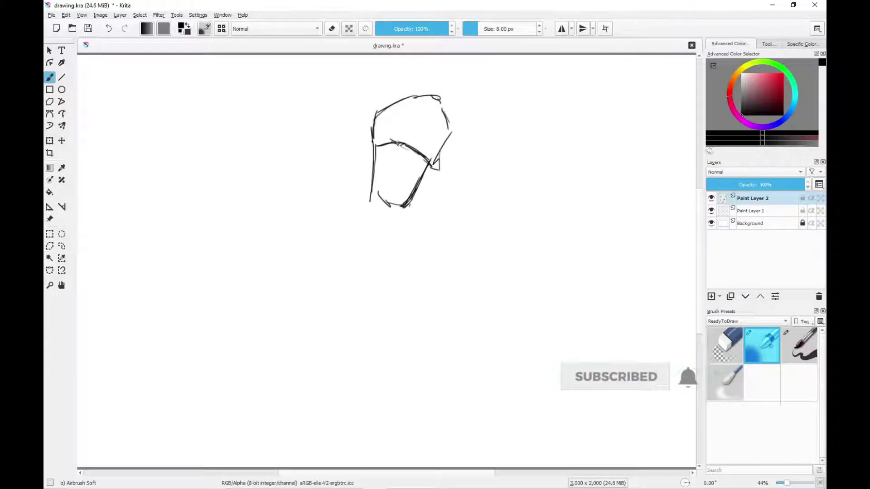
Redraw the diagonal mask line darker and add a curve across the lower face
key("/")
key("ctrl+z")
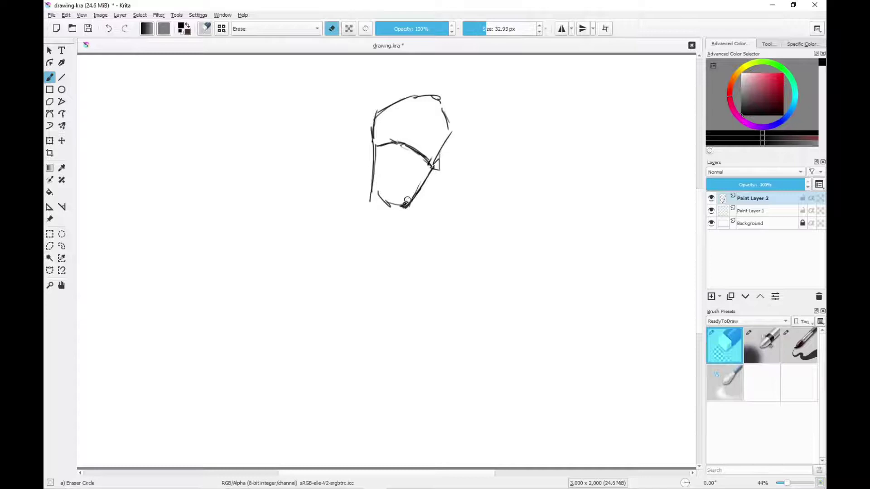
left_click_drag(375, 144, 433, 169)
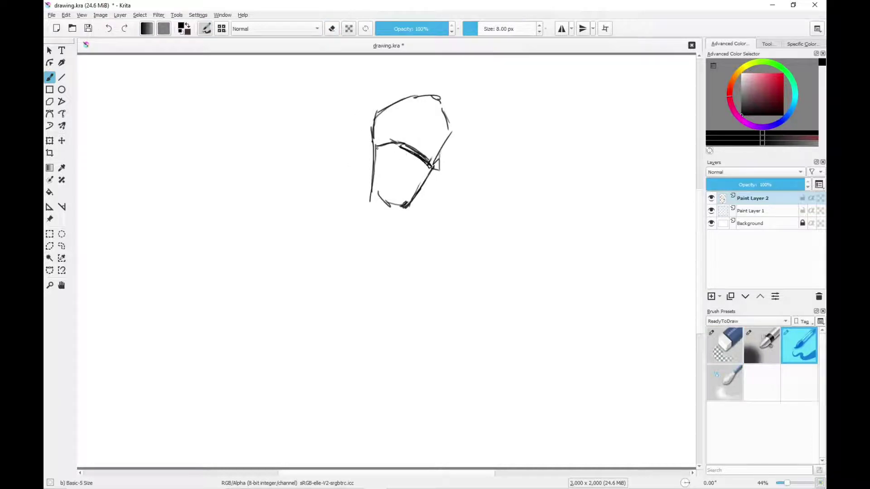
key("/")
key("ctrl+z")
key("ctrl+z")
key("/")
mouse_move(378, 180)
left_mouse_down()
mouse_move(422, 160)
mouse_move(398, 164)
left_mouse_up()
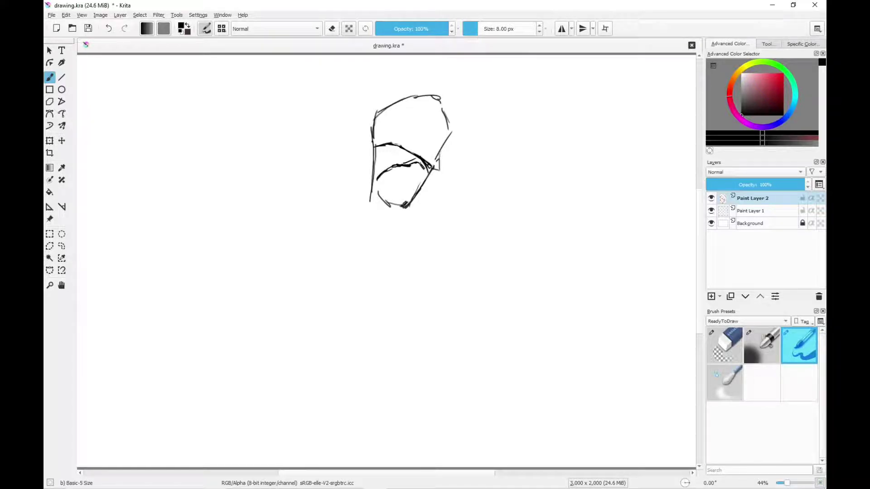
scroll(414, 163, "up", 3)
Clean stray strokes near the eye and cheek, then thicken the right cheek's mask edge and jaw lines
scroll(415, 163, "up", 2)
key("/")
mouse_move(450, 250)
left_mouse_down()
mouse_move(413, 261)
mouse_move(428, 243)
mouse_move(402, 250)
mouse_move(431, 252)
mouse_move(416, 251)
mouse_move(428, 240)
mouse_move(421, 237)
mouse_move(431, 241)
mouse_move(410, 230)
mouse_move(451, 243)
left_mouse_up()
key("/")
key("/")
Draw the side of the face below the brow and outline the left cheek with an inner curve
key("/")
key("/")
mouse_move(487, 274)
left_mouse_down()
mouse_move(445, 234)
mouse_move(407, 220)
left_mouse_up()
key("/")
mouse_move(428, 264)
left_mouse_down()
mouse_move(457, 252)
mouse_move(455, 314)
left_mouse_up()
mouse_move(462, 267)
left_mouse_down()
mouse_move(471, 295)
mouse_move(457, 288)
mouse_move(472, 305)
mouse_move(457, 314)
mouse_move(454, 253)
mouse_move(396, 266)
mouse_move(360, 297)
left_mouse_up()
key("/")
key("/")
mouse_move(388, 218)
left_mouse_down()
mouse_move(376, 263)
mouse_move(379, 222)
mouse_move(403, 215)
mouse_move(376, 271)
left_mouse_up()
key("slash")
key("slash")
mouse_move(357, 226)
left_mouse_down()
mouse_move(351, 249)
mouse_move(365, 272)
mouse_move(365, 254)
mouse_move(367, 277)
left_mouse_up()
key("slash")
mouse_move(369, 247)
left_mouse_down()
mouse_move(364, 285)
mouse_move(347, 256)
mouse_move(343, 347)
left_mouse_up()
Extend the lower-left jaw to the mask, trim and thin the jaw lines, and shape the nose bump
key("slash")
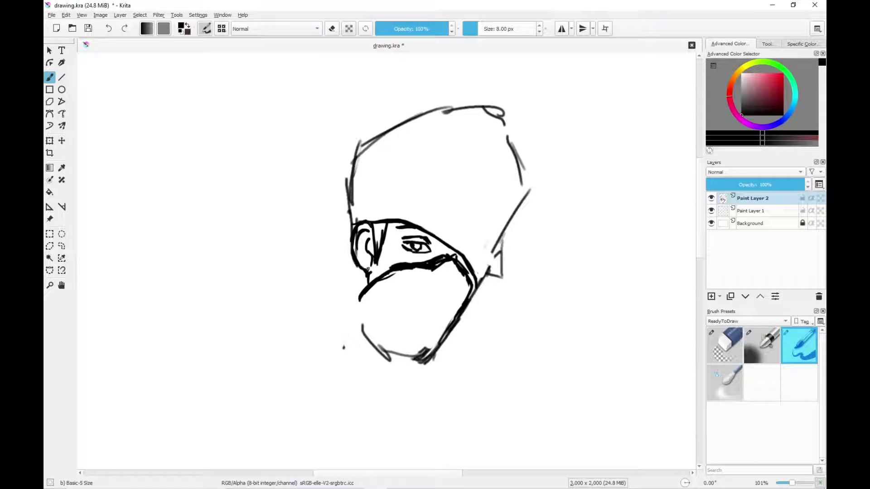
mouse_move(367, 277)
left_mouse_down()
mouse_move(357, 316)
mouse_move(394, 267)
left_mouse_up()
key("slash")
mouse_move(360, 299)
left_mouse_down()
mouse_move(388, 275)
mouse_move(448, 258)
mouse_move(473, 281)
left_mouse_up()
key("slash")
key("slash")
mouse_move(460, 252)
left_mouse_down()
mouse_move(478, 281)
mouse_move(439, 277)
mouse_move(449, 290)
left_mouse_up()
key("slash")
left_click_drag(439, 262, 448, 288)
left_click_drag(439, 348, 422, 340)
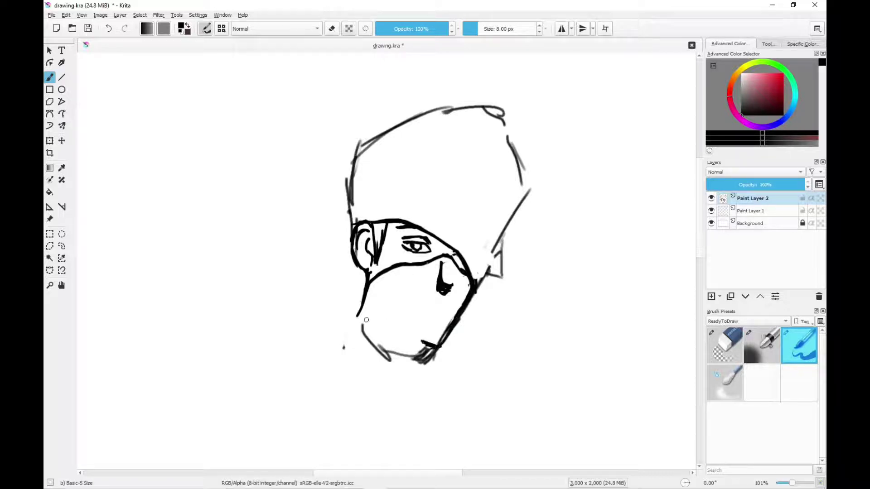
Add jagged cheek hair and the lower-left jaw curve, close the right jaw gap, and draw the headband's lower edge
mouse_move(352, 248)
left_mouse_down()
mouse_move(353, 290)
mouse_move(393, 349)
left_mouse_up()
mouse_move(366, 286)
left_mouse_down()
mouse_move(376, 313)
mouse_move(410, 345)
mouse_move(426, 347)
mouse_move(401, 359)
left_mouse_up()
key("e")
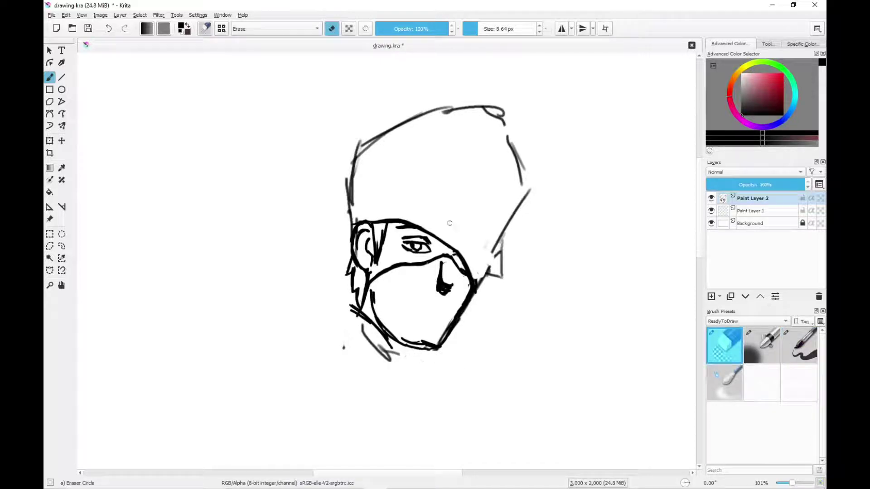
key("e")
left_click_drag(498, 245, 478, 285)
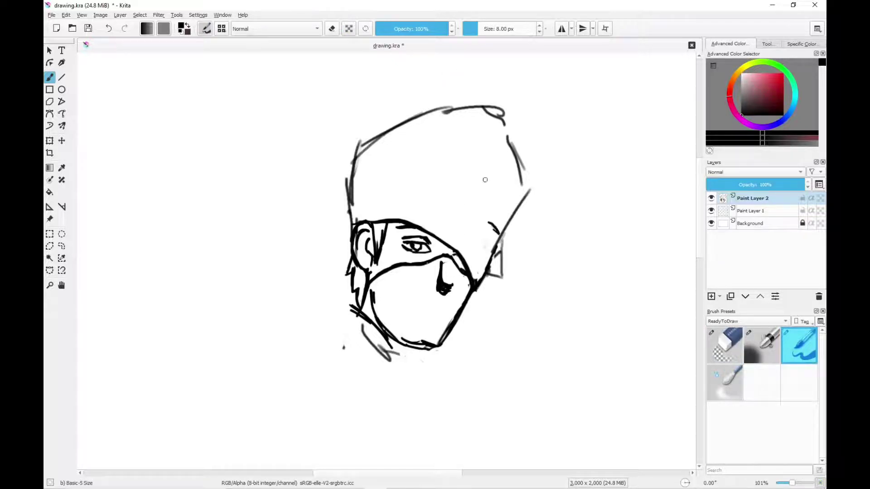
left_click_drag(498, 234, 437, 189)
mouse_move(365, 177)
left_mouse_down()
mouse_move(414, 178)
mouse_move(459, 198)
mouse_move(365, 179)
mouse_move(351, 193)
mouse_move(369, 178)
left_mouse_up()
Draw hair strands left of the face, thicken the head's left edge, and add spikes along the right side
key("e")
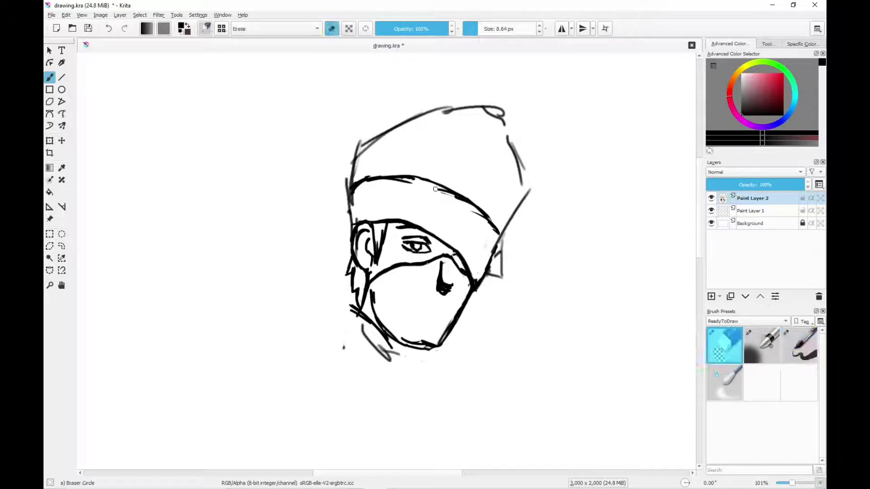
key("e")
mouse_move(351, 257)
left_mouse_down()
mouse_move(335, 275)
mouse_move(351, 274)
mouse_move(366, 312)
mouse_move(349, 278)
left_mouse_up()
left_click_drag(351, 231, 361, 130)
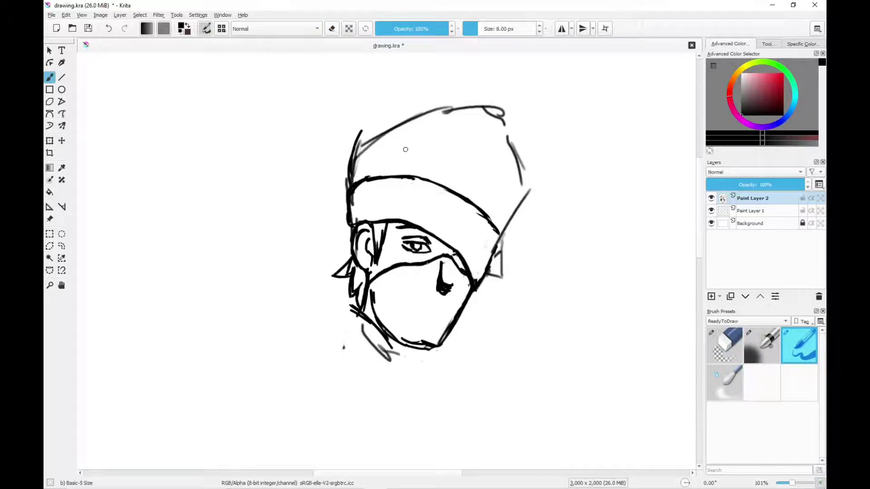
key("e")
left_click_drag(499, 240, 492, 279)
key("e")
mouse_move(497, 245)
left_mouse_down()
mouse_move(508, 225)
mouse_move(511, 254)
left_mouse_up()
mouse_move(506, 225)
left_mouse_down()
mouse_move(536, 190)
mouse_move(522, 220)
mouse_move(535, 193)
left_mouse_up()
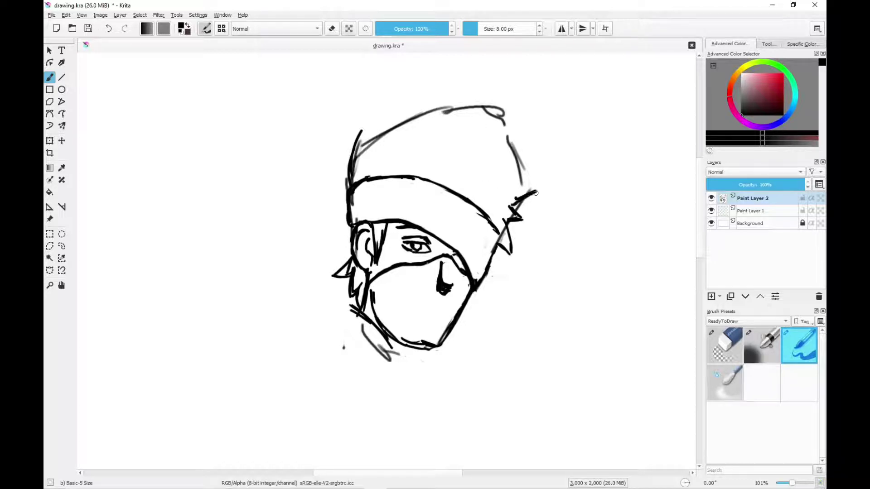
Draw hair spikes across the top, erase old sketch lines, and outline the headband plate's edges
mouse_move(503, 238)
left_mouse_down()
mouse_move(517, 203)
mouse_move(516, 214)
mouse_move(538, 199)
mouse_move(514, 203)
mouse_move(554, 160)
mouse_move(539, 191)
mouse_move(561, 157)
mouse_move(528, 144)
mouse_move(560, 159)
mouse_move(504, 150)
mouse_move(528, 117)
mouse_move(514, 122)
mouse_move(549, 116)
mouse_move(516, 103)
left_mouse_up()
key("e")
key("e")
key("e")
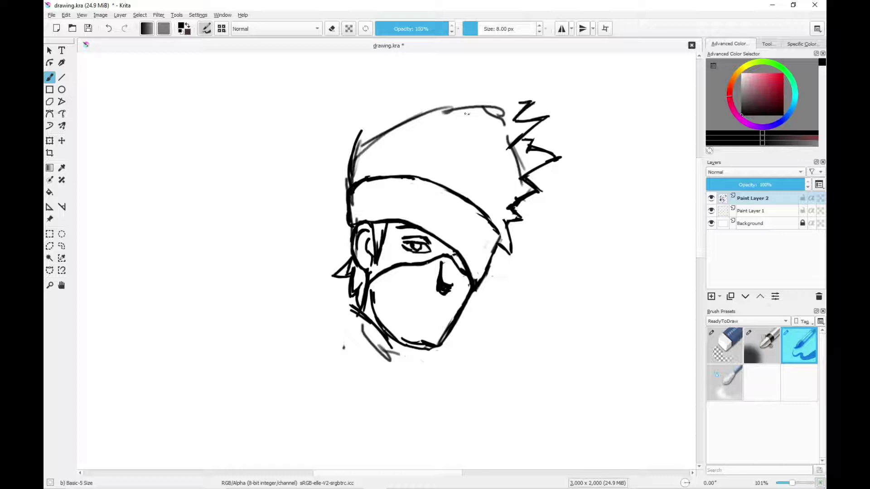
left_click_drag(466, 114, 530, 101)
key("e")
mouse_move(507, 131)
left_mouse_down()
mouse_move(494, 109)
mouse_move(484, 116)
mouse_move(522, 170)
left_mouse_up()
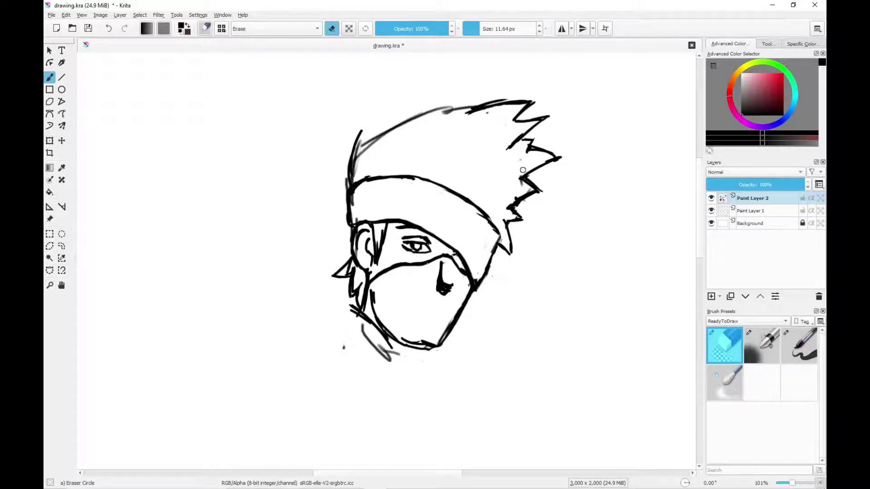
key("e")
mouse_move(426, 192)
left_mouse_down()
mouse_move(412, 218)
mouse_move(483, 266)
mouse_move(499, 235)
left_mouse_up()
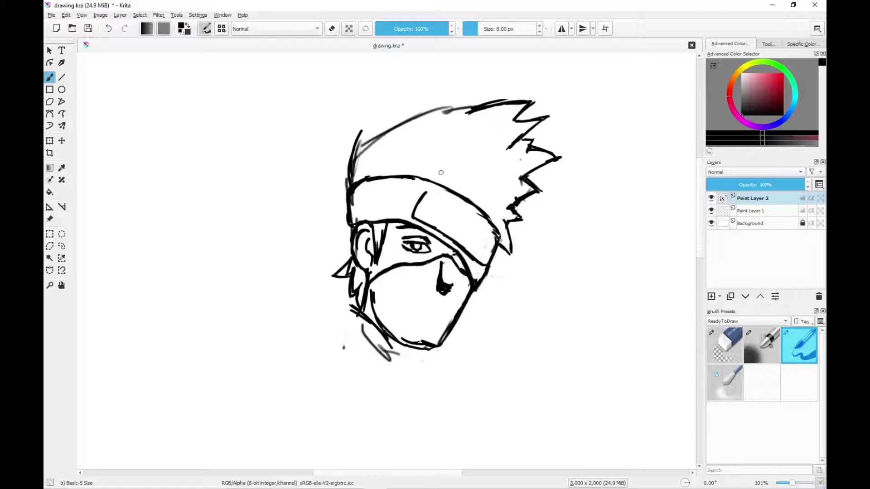
left_click_drag(428, 190, 497, 234)
Draw the headband plate's rivets and spiral emblem with a finer 6 px brush
mouse_move(430, 206)
left_mouse_down()
mouse_move(432, 197)
mouse_move(424, 215)
left_mouse_up()
left_click(539, 32)
left_click_drag(493, 240, 486, 256)
mouse_move(470, 222)
left_mouse_down()
mouse_move(463, 235)
mouse_move(455, 232)
mouse_move(470, 225)
mouse_move(453, 226)
left_mouse_up()
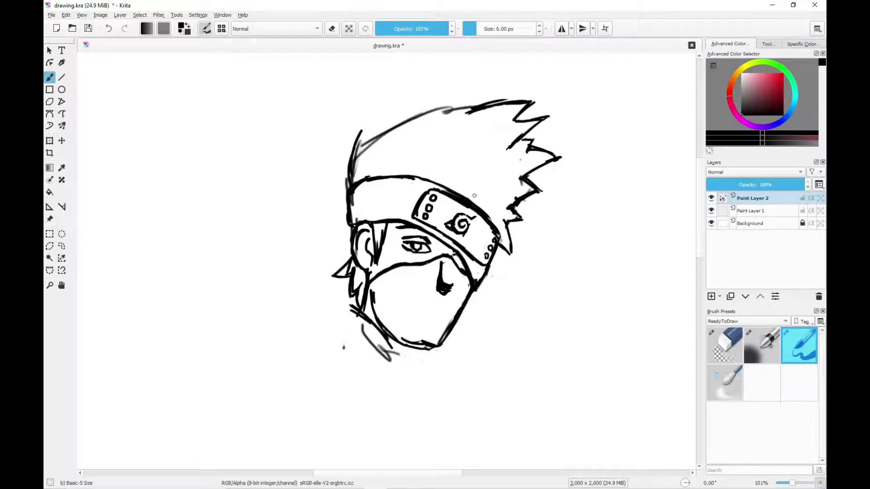
Retrace the right and upper-right hair spikes darker and draw spiky hair across the top of the head
left_click_drag(508, 225, 511, 252)
left_click_drag(522, 177, 531, 146)
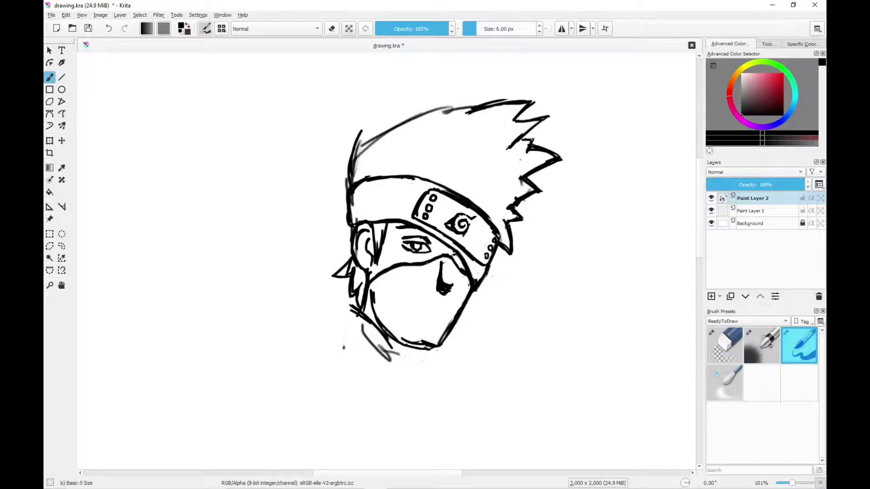
left_click_drag(519, 141, 549, 111)
key("e")
key("e")
mouse_move(469, 113)
left_mouse_down()
mouse_move(479, 91)
mouse_move(392, 130)
mouse_move(434, 86)
mouse_move(404, 121)
mouse_move(390, 110)
mouse_move(387, 130)
mouse_move(355, 156)
mouse_move(357, 136)
mouse_move(363, 149)
mouse_move(412, 115)
mouse_move(509, 97)
mouse_move(518, 198)
left_mouse_up()
key("e")
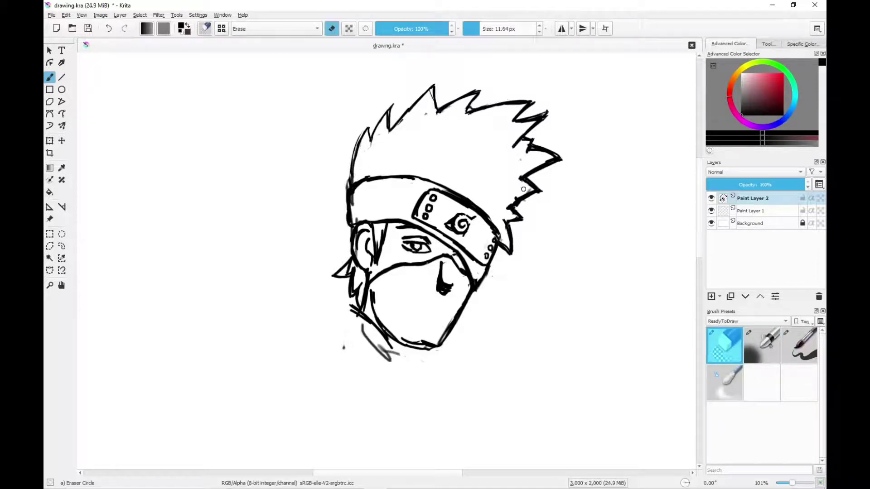
Reinforce a short hair stroke and darken the mask's lower-left outline
key("e")
left_click_drag(428, 115, 434, 87)
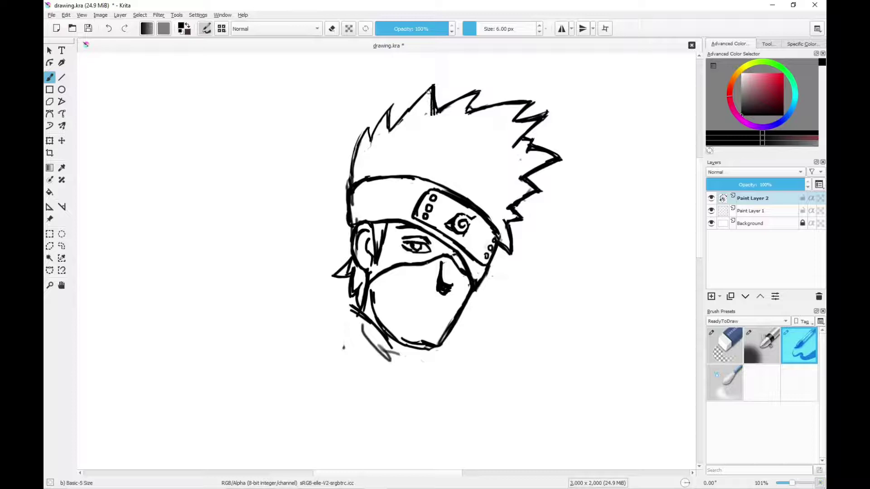
key("e")
key("/")
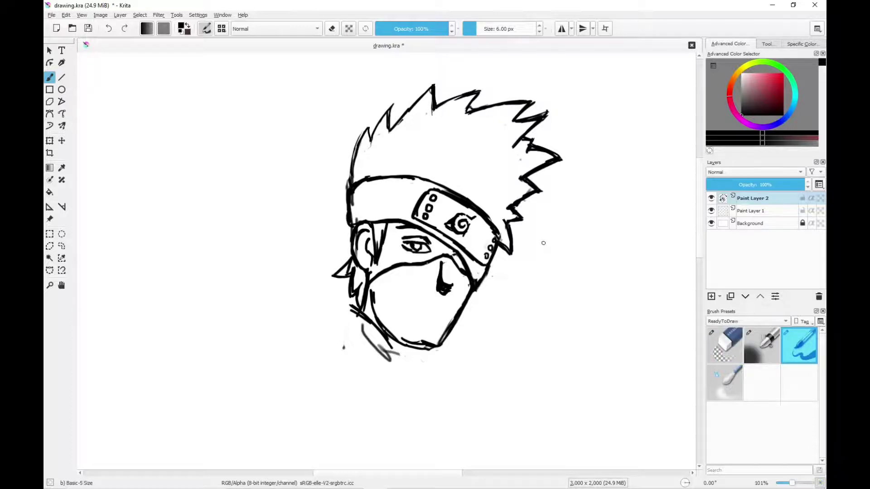
left_click_drag(375, 296, 403, 342)
key("/")
key("/")
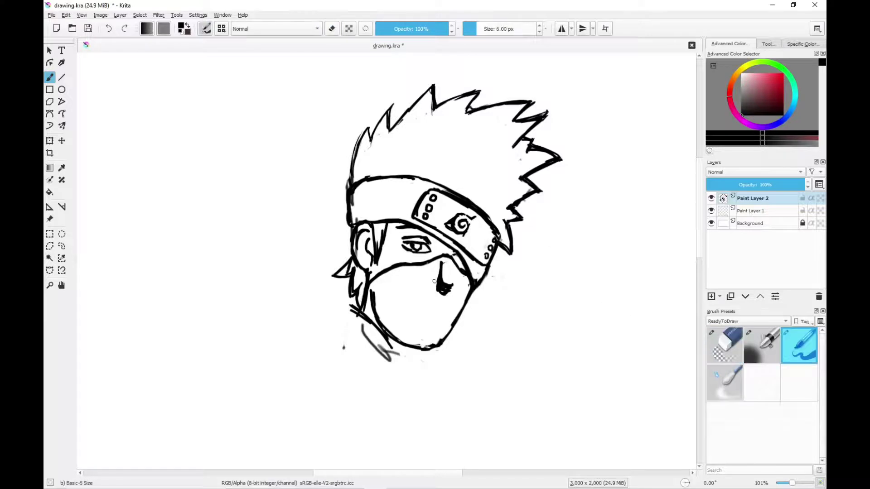
Sketch the shoulder curve and neck line below the head, erasing extra lines near the chin
scroll(504, 358, "down", 3)
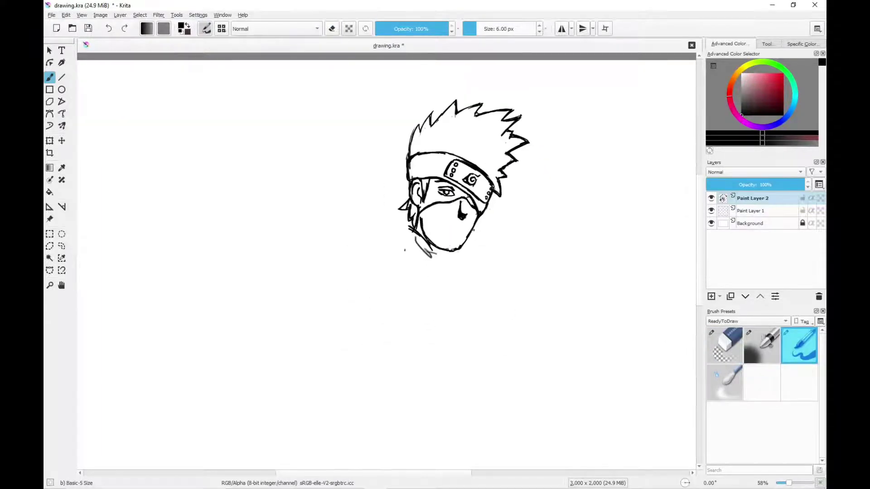
left_click_drag(473, 230, 484, 242)
key("/")
left_click_drag(388, 221, 377, 242)
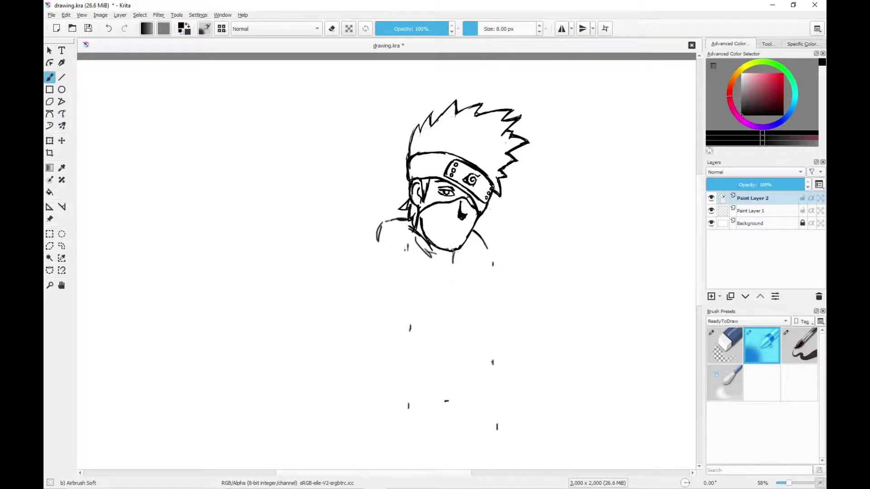
left_click_drag(453, 268, 464, 288)
key("e")
key("e")
mouse_move(435, 258)
left_mouse_down()
mouse_move(415, 232)
mouse_move(435, 261)
mouse_move(430, 282)
left_mouse_up()
Sketch the left shoulder outline and the arm curving down across the body
left_click_drag(380, 253, 426, 280)
left_click_drag(391, 218, 348, 294)
left_click_drag(376, 254, 339, 303)
mouse_move(430, 280)
left_mouse_down()
mouse_move(450, 306)
mouse_move(433, 333)
mouse_move(413, 327)
left_mouse_up()
mouse_move(369, 301)
left_mouse_down()
mouse_move(424, 327)
mouse_move(351, 312)
mouse_move(343, 332)
left_mouse_up()
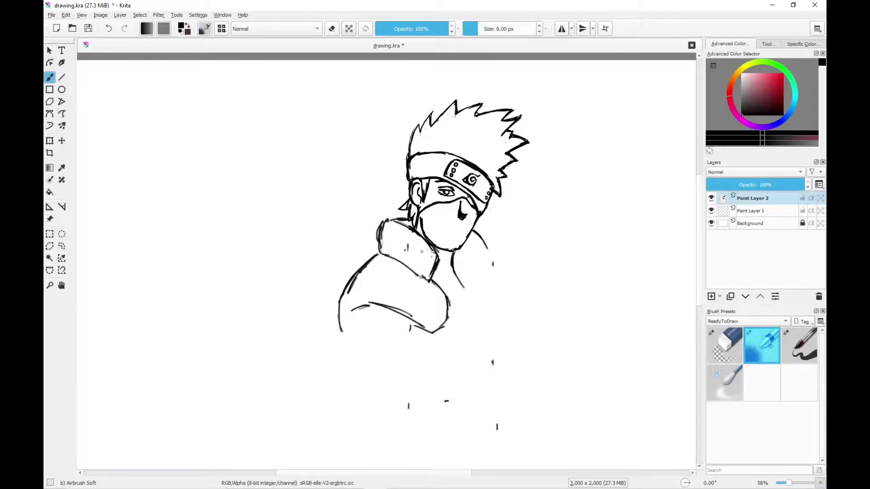
Draw the long diagonal forearm, join it to the right mark, and outline the hand at its end
left_click_drag(405, 323, 453, 384)
mouse_move(342, 310)
left_mouse_down()
mouse_move(348, 348)
mouse_move(421, 415)
left_mouse_up()
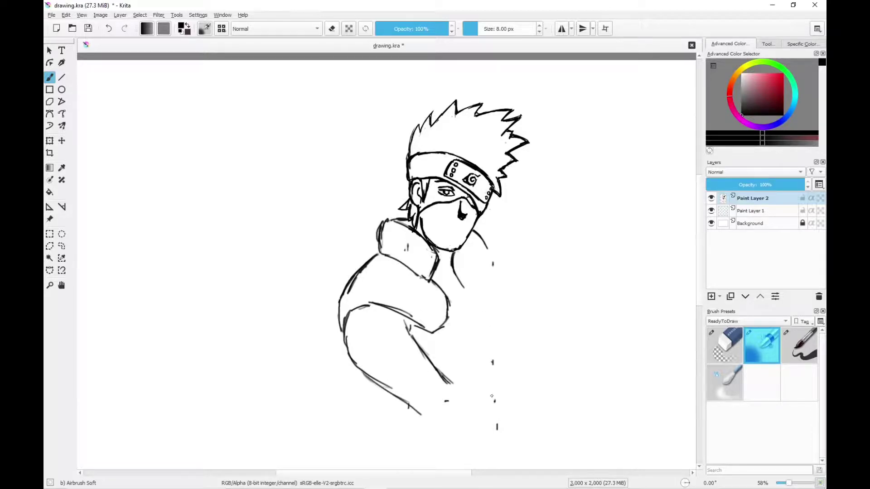
left_click_drag(491, 392, 454, 381)
mouse_move(409, 332)
left_mouse_down()
mouse_move(456, 382)
mouse_move(420, 352)
left_mouse_up()
left_click(725, 346)
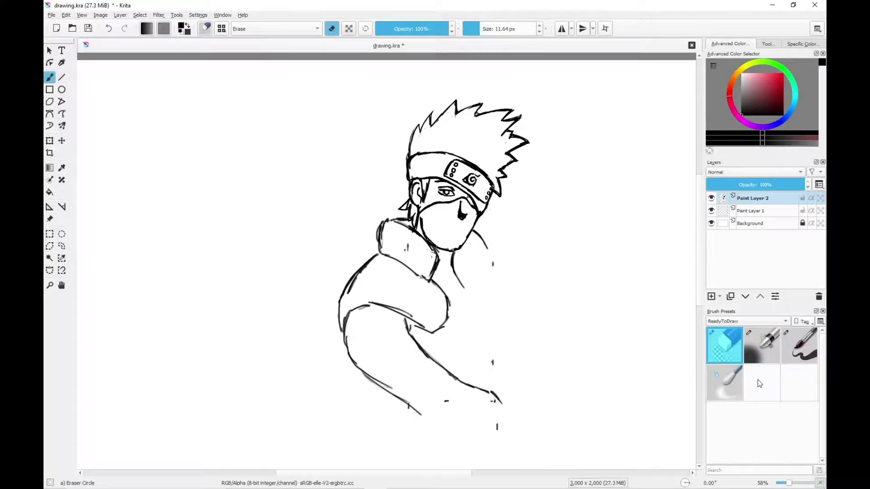
left_click(799, 346)
left_click_drag(495, 403, 497, 430)
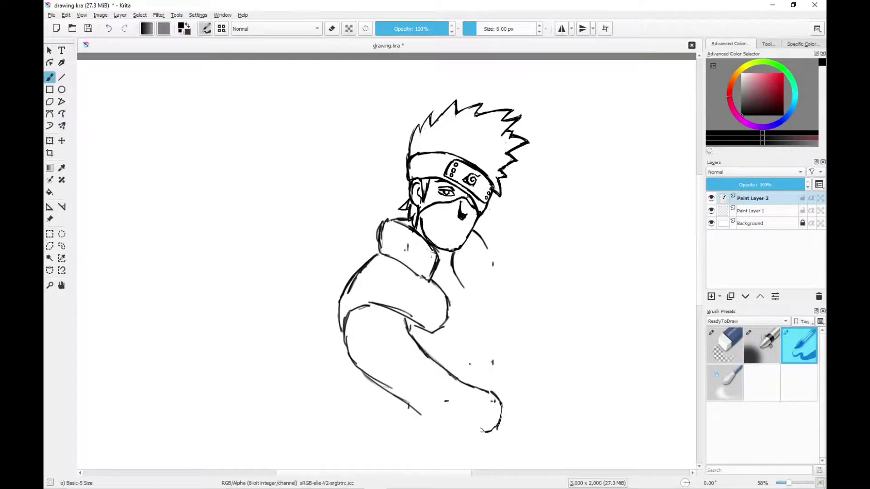
Add the second forearm's horizontal line, then extend and hatch the right side of the collar
left_click_drag(483, 359, 527, 362)
mouse_move(488, 239)
left_mouse_down()
mouse_move(493, 263)
mouse_move(483, 277)
mouse_move(454, 268)
left_mouse_up()
mouse_move(491, 267)
left_mouse_down()
mouse_move(482, 284)
mouse_move(513, 318)
left_mouse_up()
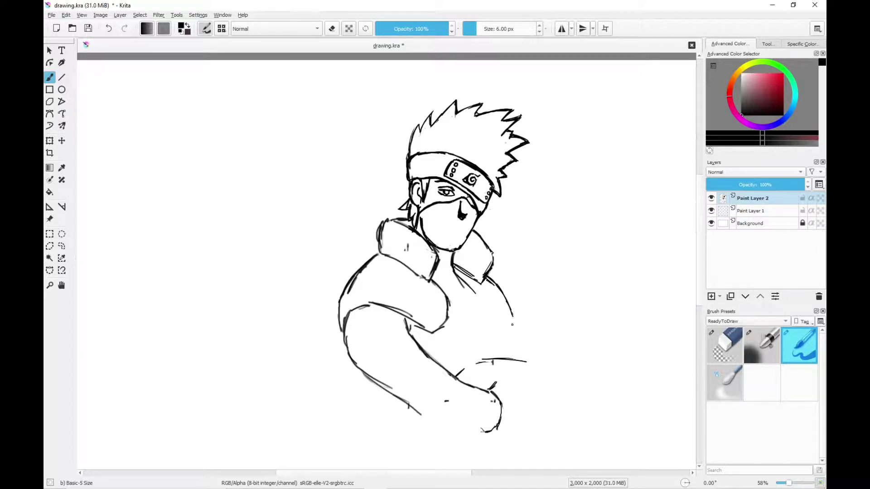
left_click(769, 359)
Draw the right arm down from the collar and sketch the hand's lower edge
left_click_drag(457, 277, 514, 325)
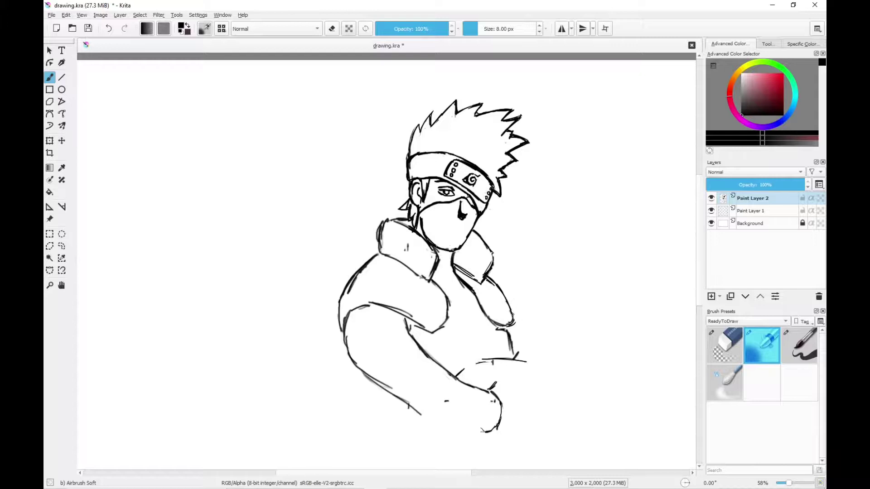
left_click_drag(504, 289, 513, 325)
mouse_move(531, 339)
left_mouse_down()
mouse_move(553, 353)
mouse_move(571, 395)
left_mouse_up()
mouse_move(497, 426)
left_mouse_down()
mouse_move(527, 405)
mouse_move(542, 408)
mouse_move(507, 448)
left_mouse_up()
Add sketch strokes along the crossed arms' lower edges and fit the whole page in view
left_click_drag(357, 369, 377, 417)
left_click_drag(492, 431, 459, 436)
mouse_move(428, 418)
left_mouse_down()
mouse_move(455, 432)
mouse_move(435, 417)
left_mouse_up()
mouse_move(473, 433)
left_mouse_down()
mouse_move(451, 430)
mouse_move(462, 442)
left_mouse_up()
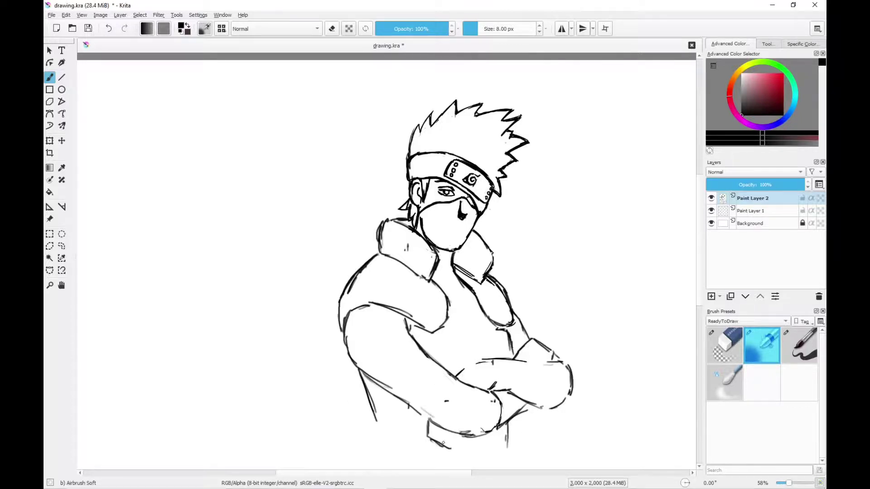
key("2")
key("ctrl+t")
Scale up the whole sketch, shift it slightly left, apply the transform, and save
left_click_drag(477, 326, 550, 456)
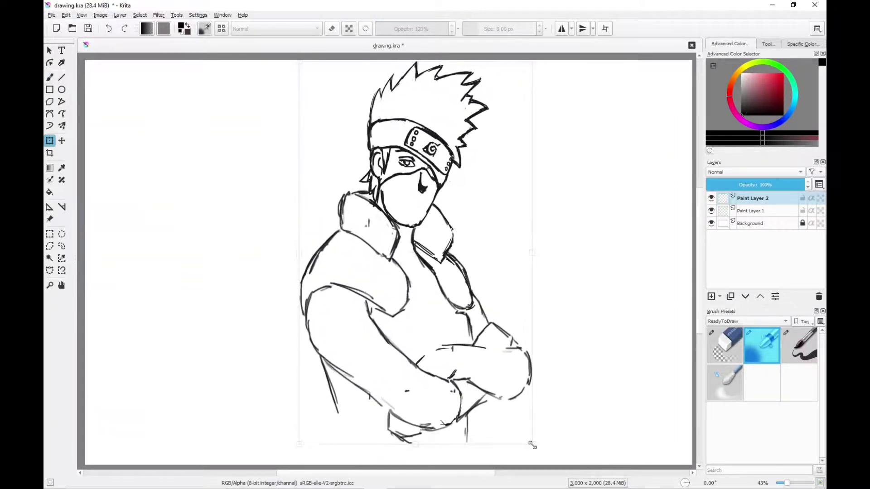
scroll(530, 399, "down", 1)
left_click_drag(520, 300, 512, 300)
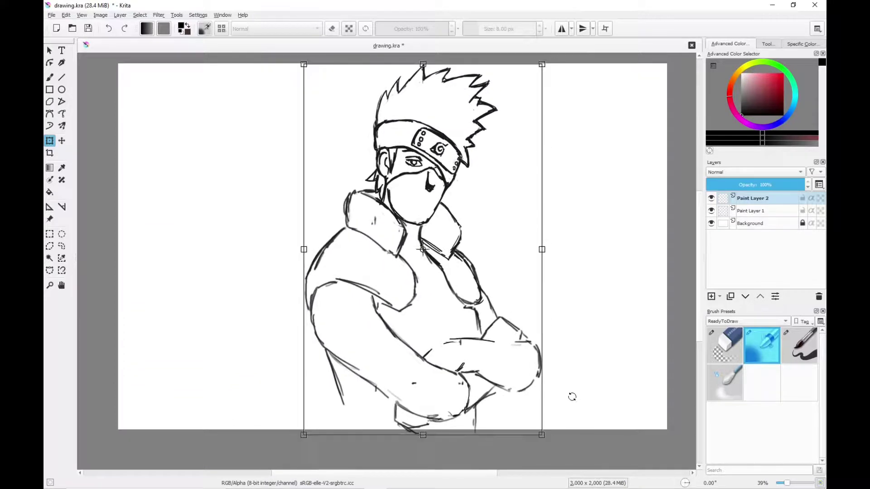
key("b")
key("ctrl+s")
Thicken the arm line and return to the Airbrush Soft sketching brush
scroll(547, 214, "up", 1)
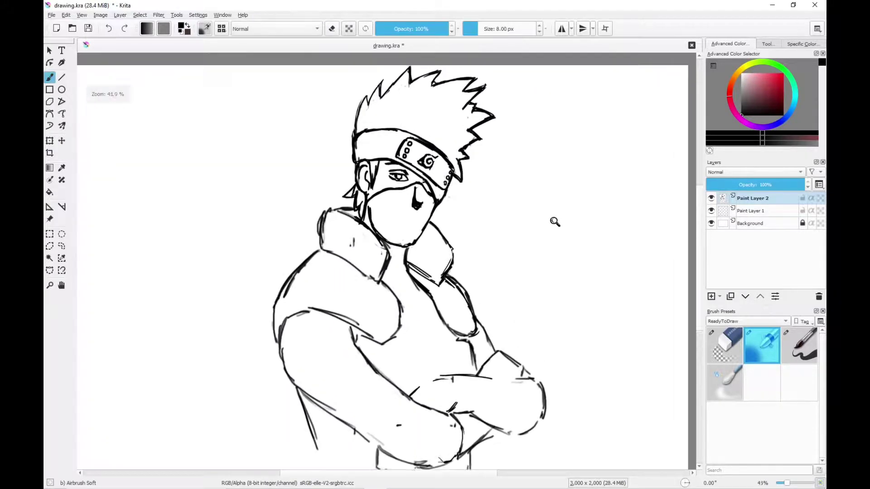
left_click_drag(352, 320, 356, 333)
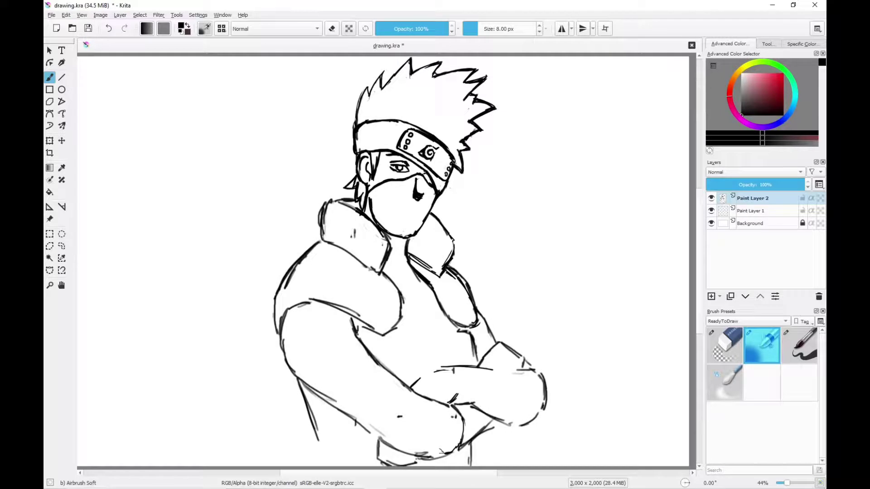
key("e")
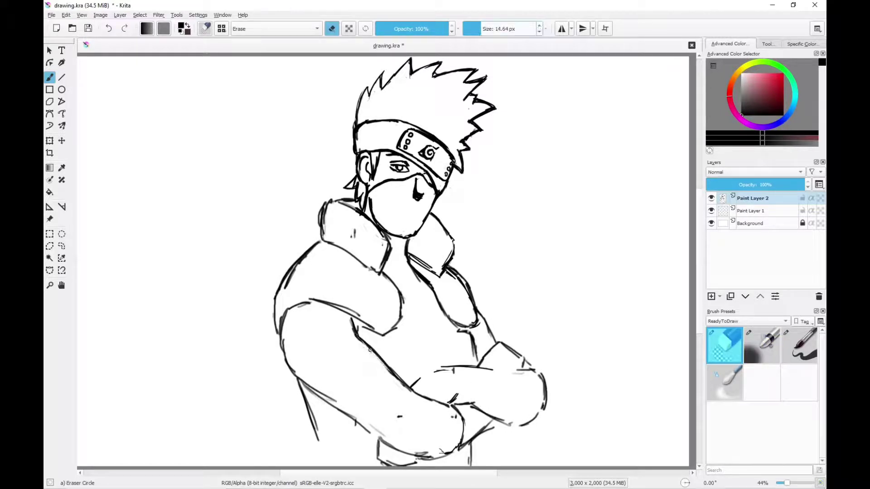
left_click(811, 342)
left_click(762, 346)
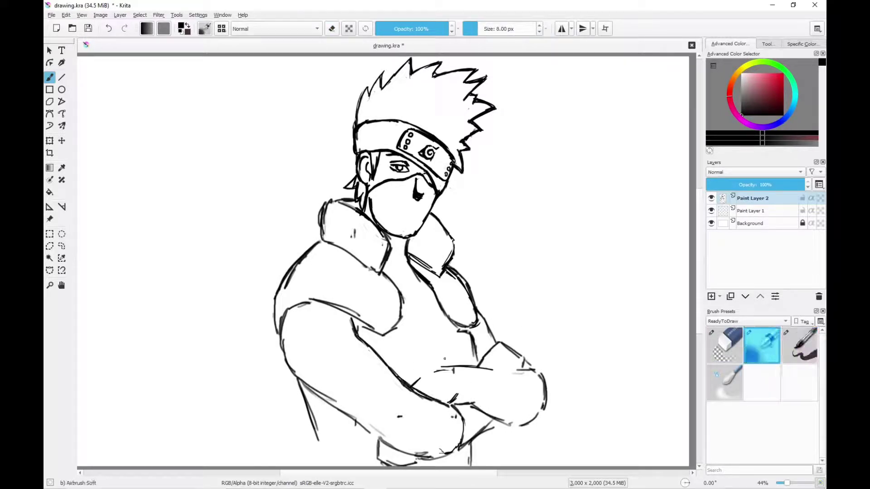
Add curved and vertical lines on the crossed arm, erase part of one, and shrink the brush
left_click_drag(452, 403, 457, 393)
left_click_drag(446, 372, 458, 396)
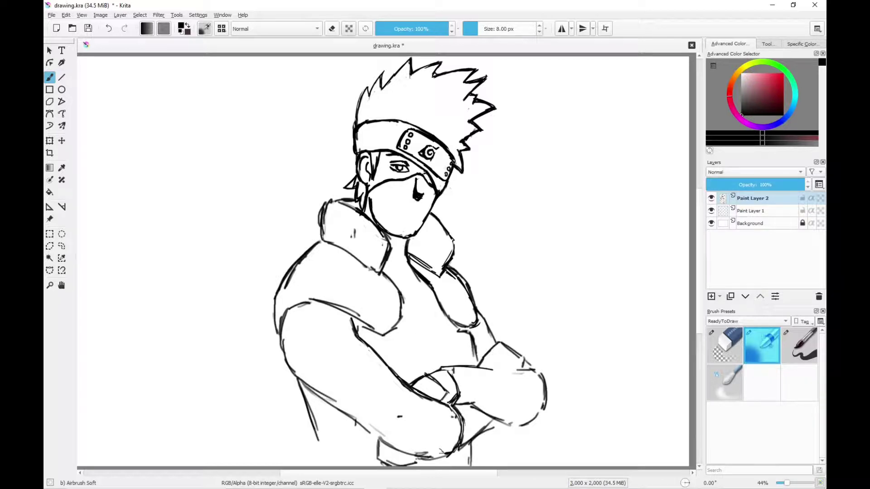
left_click_drag(475, 369, 479, 404)
key("e")
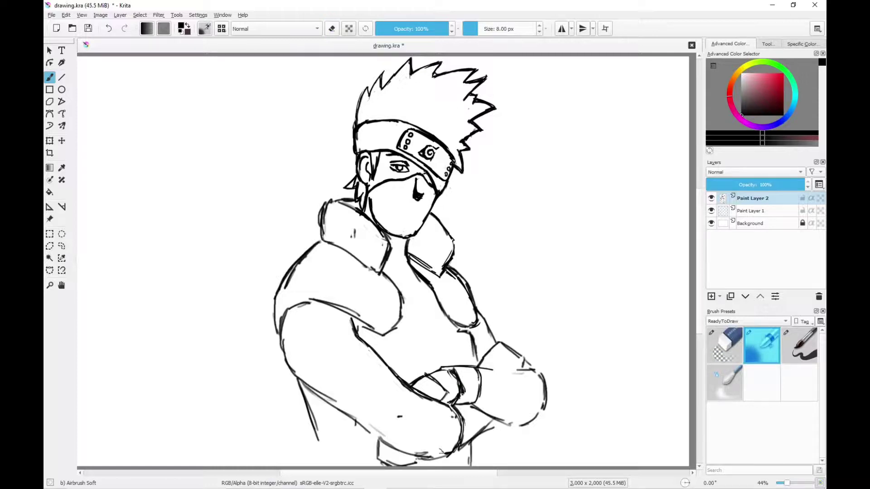
left_click_drag(447, 371, 459, 395)
key("e")
key("bracketleft")
key("e")
key("e")
Outline the right forearm's top and the fist's right side, undoing the fist's bottom edge
left_click_drag(504, 370, 500, 402)
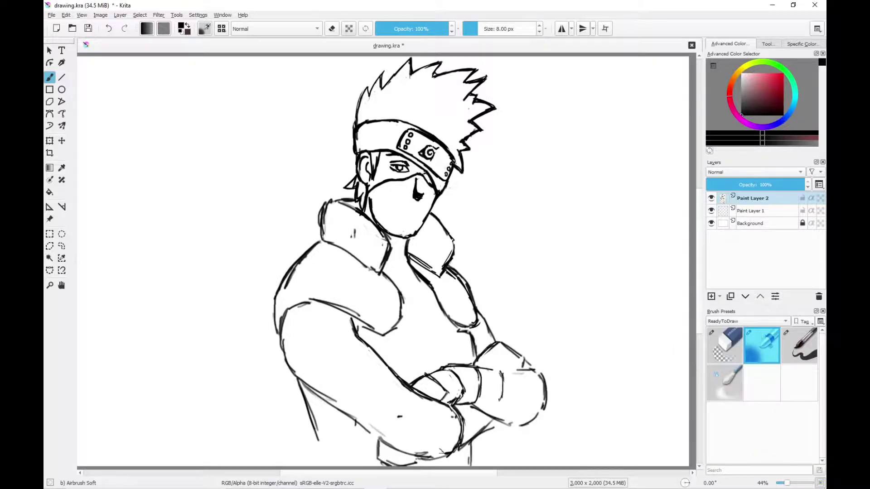
mouse_move(479, 370)
left_mouse_down()
mouse_move(515, 364)
mouse_move(525, 399)
left_mouse_up()
left_click_drag(526, 368, 537, 403)
left_click_drag(470, 403, 522, 421)
key("ctrl+z")
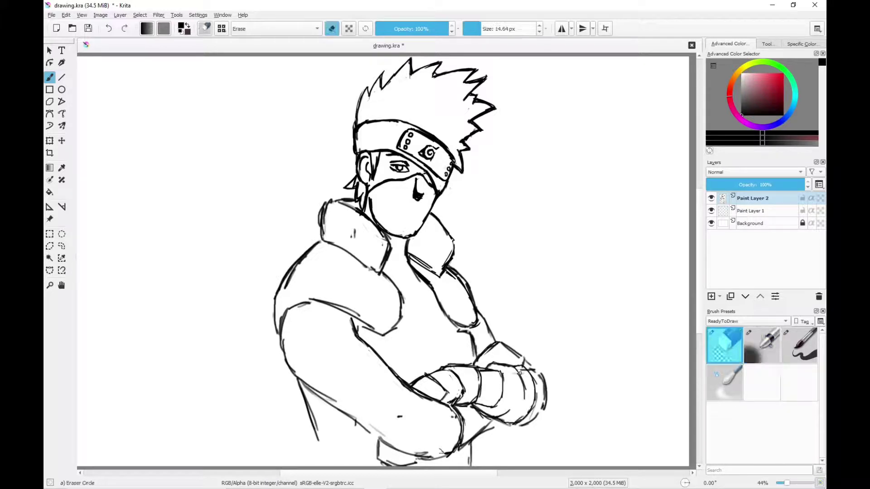
left_click(733, 342)
left_click(768, 355)
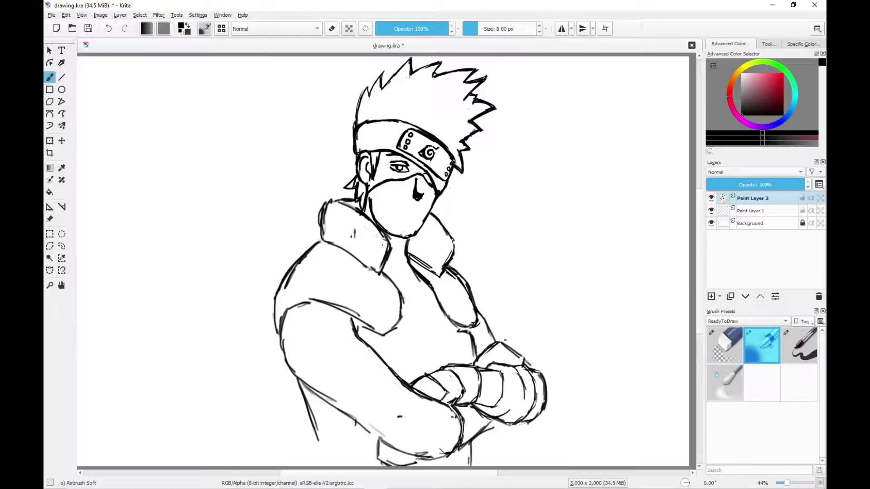
Add knuckle detail to the right fist and sketch the spiral emblem on the left upper arm
left_click_drag(498, 351, 492, 361)
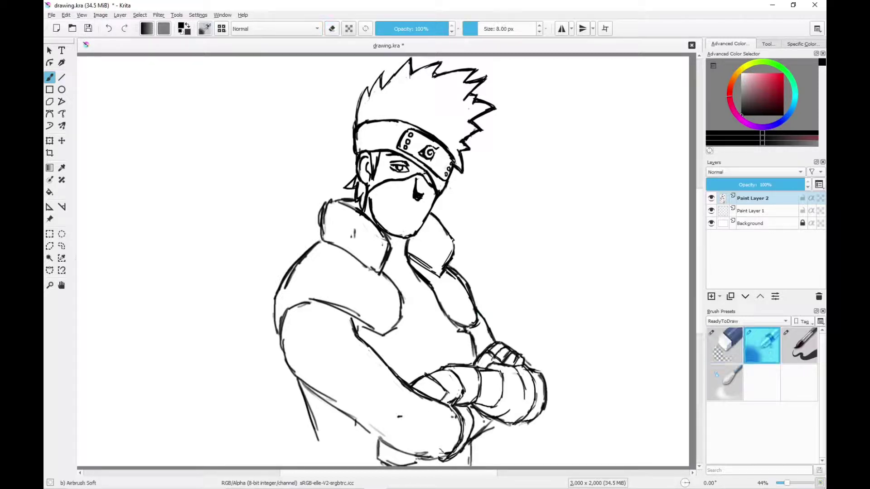
key("e")
key("e")
mouse_move(351, 334)
left_mouse_down()
mouse_move(358, 353)
mouse_move(342, 375)
left_mouse_up()
mouse_move(310, 326)
left_mouse_down()
mouse_move(328, 327)
mouse_move(317, 381)
mouse_move(349, 371)
mouse_move(324, 328)
mouse_move(360, 353)
mouse_move(335, 372)
mouse_move(353, 374)
mouse_move(327, 373)
mouse_move(337, 349)
left_mouse_up()
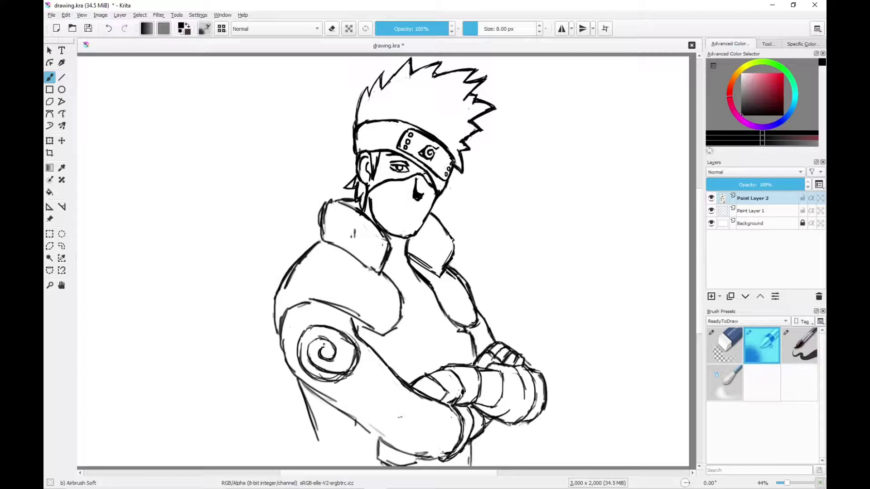
Reinforce the shoulder edge over the spiral and erase stray strokes near the upper arm
key("e")
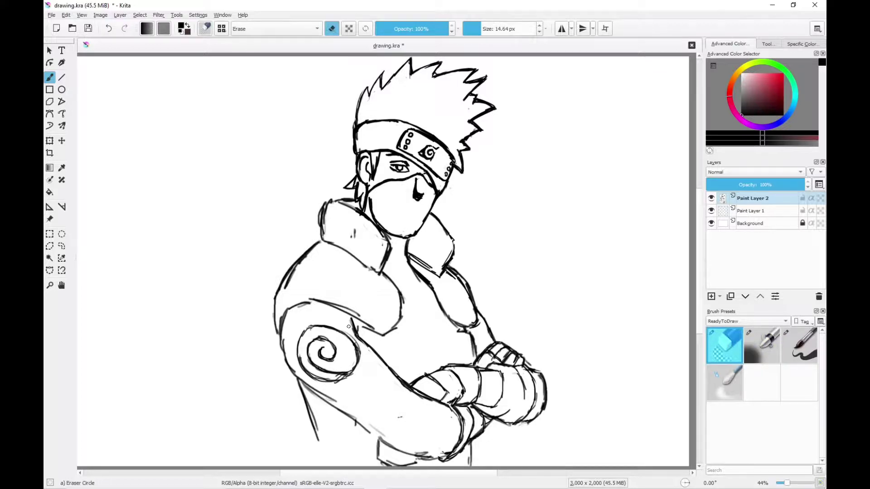
left_click(762, 345)
mouse_move(281, 317)
left_mouse_down()
mouse_move(281, 349)
mouse_move(317, 398)
mouse_move(315, 299)
mouse_move(369, 331)
mouse_move(407, 319)
mouse_move(376, 334)
mouse_move(330, 317)
left_mouse_up()
key("e")
key("e")
mouse_move(403, 271)
left_mouse_down()
mouse_move(385, 294)
mouse_move(399, 321)
left_mouse_up()
key("e")
left_click_drag(403, 293, 400, 319)
left_click(754, 343)
left_click_drag(376, 274, 400, 308)
left_click_drag(290, 284, 383, 319)
key("e")
left_click_drag(295, 269, 284, 288)
Trim the collar lines and thicken the right collar edge beside the mask
left_click(770, 352)
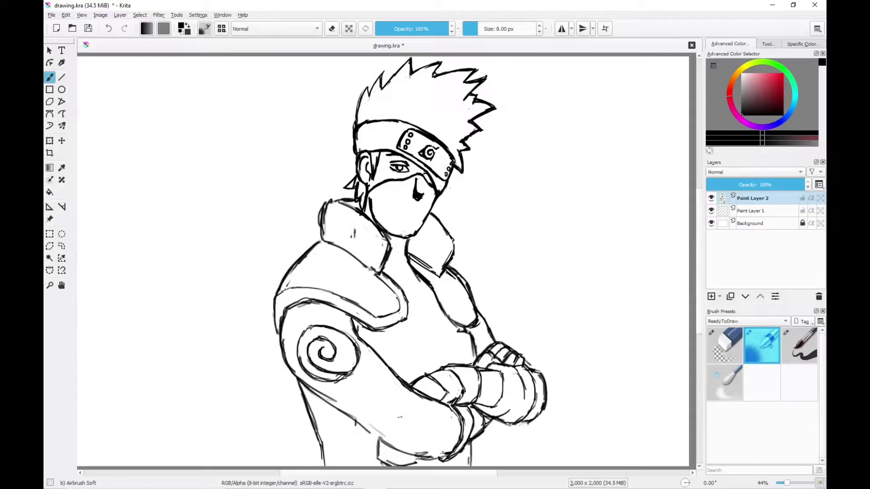
key("e")
mouse_move(415, 267)
left_mouse_down()
mouse_move(434, 292)
mouse_move(469, 299)
left_mouse_up()
left_click(769, 346)
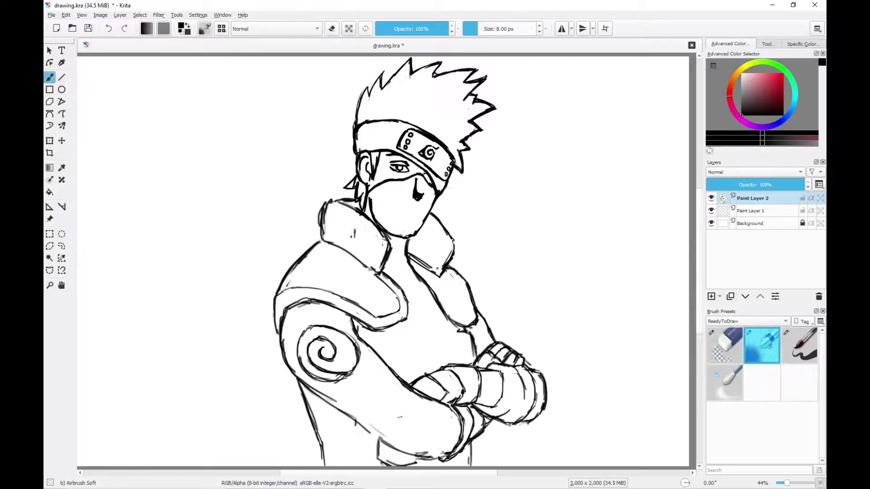
mouse_move(428, 217)
left_mouse_down()
mouse_move(448, 272)
mouse_move(449, 252)
left_mouse_up()
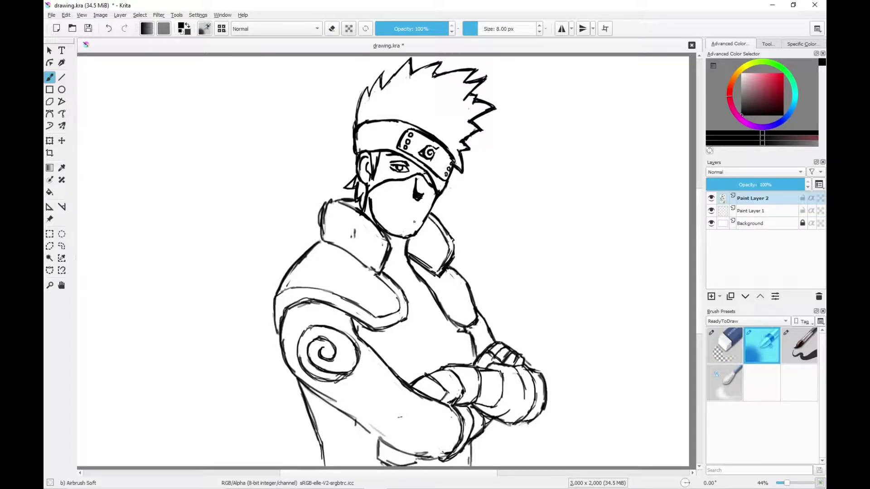
mouse_move(447, 221)
left_mouse_down()
mouse_move(453, 253)
mouse_move(449, 244)
mouse_move(442, 260)
left_mouse_up()
key("e")
key("slash")
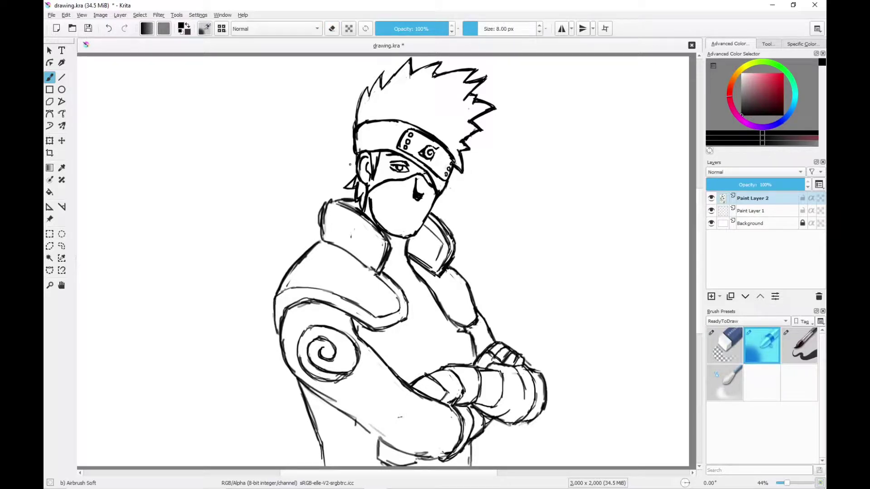
Sketch the chest pockets with top and lower edges, cross lines and two vertical dividers
left_click_drag(406, 284, 429, 304)
left_click_drag(467, 332, 394, 341)
mouse_move(399, 370)
left_mouse_down()
mouse_move(442, 365)
mouse_move(454, 334)
left_mouse_up()
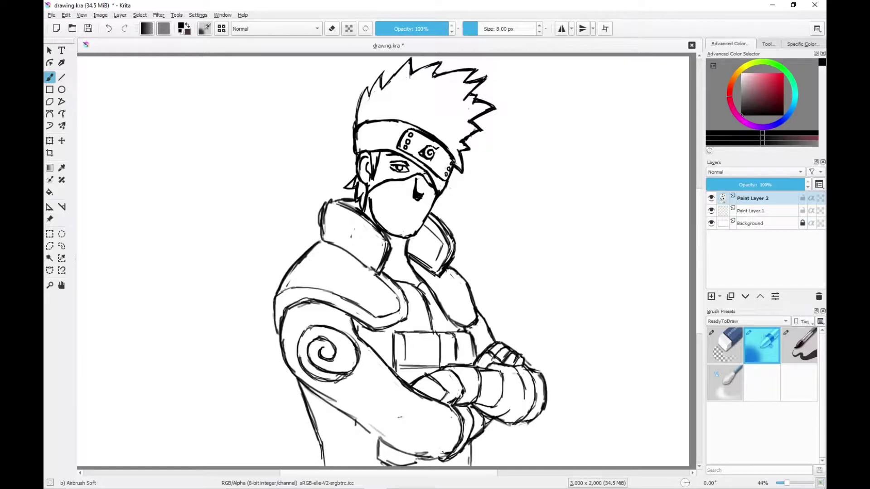
key("e")
left_click(768, 349)
left_click_drag(405, 355, 476, 355)
left_click_drag(417, 332, 417, 352)
left_click_drag(429, 334, 428, 353)
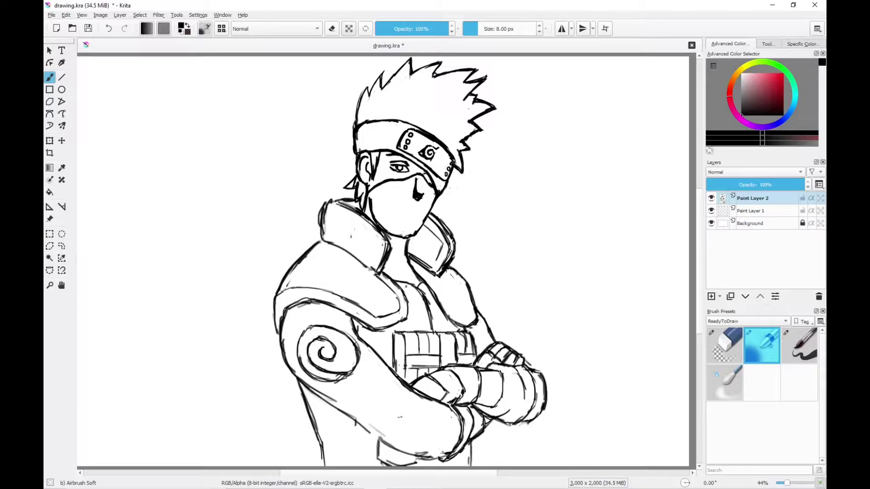
Add forearm strokes, lighten stray bottom lines, sketch the lower body and darken the collar edge
left_click_drag(506, 302, 503, 291)
left_click_drag(422, 385, 426, 405)
left_click_drag(424, 387, 440, 396)
left_click(739, 349)
key("slash")
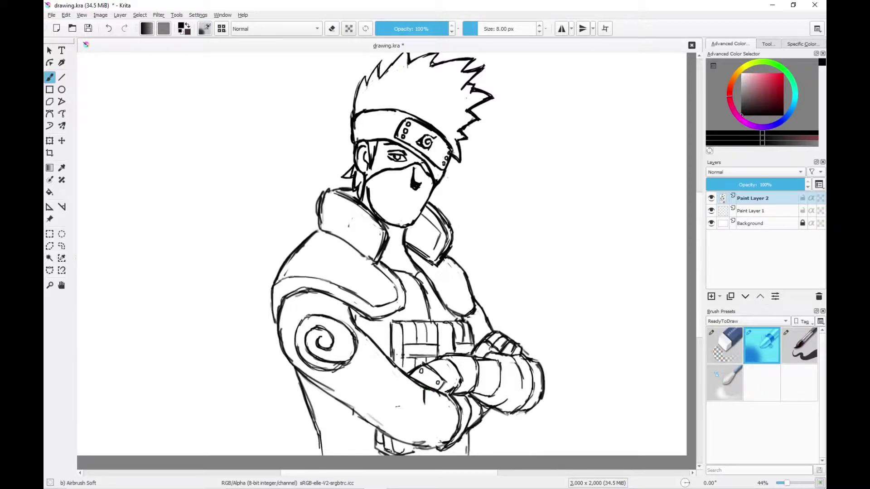
key("e")
left_click_drag(376, 447, 410, 453)
key("e")
left_click_drag(338, 406, 336, 436)
mouse_move(438, 266)
left_mouse_down()
mouse_move(450, 293)
mouse_move(466, 299)
left_mouse_up()
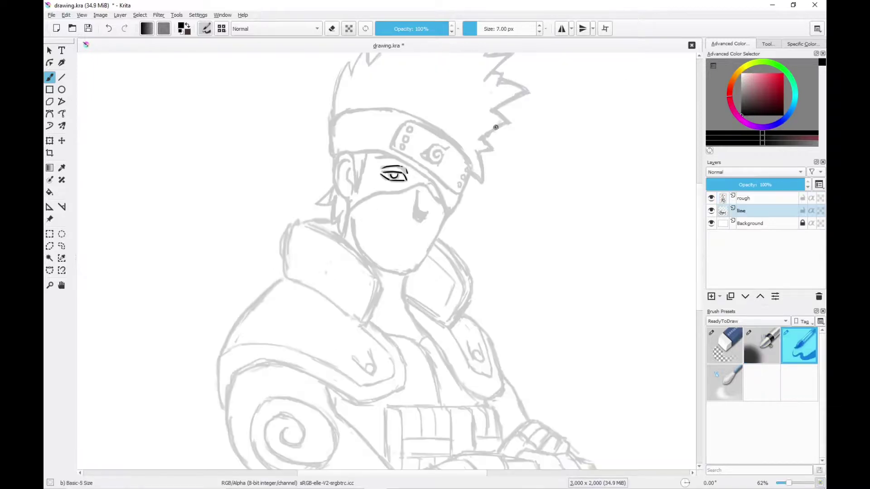
Ink the jaw, mask, ear, headband with its dots and swirl, and nearby hair strands
left_click_drag(457, 209, 419, 264)
left_click_drag(378, 226, 418, 264)
mouse_move(390, 178)
left_mouse_down()
mouse_move(367, 203)
mouse_move(371, 238)
mouse_move(372, 205)
left_mouse_up()
left_click_drag(466, 187, 456, 207)
left_click_drag(408, 177, 453, 207)
scroll(417, 179, "up", 2)
mouse_move(417, 154)
left_mouse_down()
mouse_move(466, 186)
mouse_move(407, 161)
left_mouse_up()
left_click_drag(464, 195, 466, 200)
mouse_move(435, 163)
left_mouse_down()
mouse_move(448, 162)
mouse_move(394, 135)
mouse_move(356, 177)
left_mouse_up()
scroll(384, 173, "down", 2)
mouse_move(479, 173)
left_mouse_down()
mouse_move(484, 197)
mouse_move(498, 108)
mouse_move(453, 79)
mouse_move(356, 139)
left_mouse_up()
left_click_drag(365, 197, 350, 232)
Ink the collar flaps, collar edges, shoulder outline and the shirt line down the chest
scroll(483, 216, "down", 2)
left_click_drag(435, 215, 446, 276)
left_click_drag(413, 240, 446, 276)
left_click_drag(435, 216, 441, 265)
mouse_move(362, 202)
left_mouse_down()
mouse_move(341, 204)
mouse_move(327, 240)
left_mouse_up()
left_click_drag(345, 207, 390, 271)
mouse_move(328, 244)
left_mouse_down()
mouse_move(384, 274)
mouse_move(286, 293)
left_mouse_up()
left_click_drag(387, 274, 412, 319)
left_click_drag(446, 269, 480, 323)
left_click_drag(460, 290, 463, 299)
mouse_move(389, 295)
left_mouse_down()
mouse_move(385, 307)
mouse_move(435, 327)
mouse_move(446, 367)
left_mouse_up()
mouse_move(402, 332)
left_mouse_down()
mouse_move(436, 332)
mouse_move(411, 373)
mouse_move(443, 369)
left_mouse_up()
Ink the vest pocket outlines, the left arm contour, sleeve edge, elbow and cuff
left_click_drag(453, 331, 457, 362)
left_click_drag(469, 328, 478, 358)
left_click_drag(383, 332, 413, 322)
mouse_move(361, 317)
left_mouse_down()
mouse_move(363, 334)
mouse_move(452, 404)
left_mouse_up()
mouse_move(384, 332)
left_mouse_down()
mouse_move(323, 302)
mouse_move(288, 337)
mouse_move(345, 407)
left_mouse_up()
left_click_drag(306, 376, 330, 462)
left_click_drag(345, 408, 384, 435)
mouse_move(453, 399)
left_mouse_down()
mouse_move(446, 456)
mouse_move(478, 421)
left_mouse_up()
left_click_drag(478, 421, 447, 457)
Ink the forearm contour, the fist edge and the fingers under the arm
left_click_drag(484, 370, 482, 401)
left_click_drag(451, 369, 464, 395)
left_click_drag(419, 378, 442, 389)
scroll(433, 375, "down", 3)
left_click_drag(379, 388, 408, 410)
left_click_drag(430, 323, 473, 308)
Ink the right fist contour, knuckles, finger lines and wrist cuff
left_click_drag(476, 319, 498, 319)
left_click_drag(473, 350, 487, 353)
left_click_drag(494, 318, 498, 353)
left_click_drag(471, 357, 489, 385)
left_click_drag(498, 313, 519, 344)
mouse_move(512, 314)
left_mouse_down()
mouse_move(530, 353)
mouse_move(496, 373)
left_mouse_up()
mouse_move(473, 312)
left_mouse_down()
mouse_move(509, 302)
mouse_move(520, 315)
left_mouse_up()
left_click_drag(476, 259, 493, 295)
Ink the arm contour, vertical belt lines, shoulder-pad edges and the arm spiral
left_click_drag(416, 282, 417, 303)
mouse_move(425, 279)
left_mouse_down()
mouse_move(428, 302)
mouse_move(463, 304)
left_mouse_up()
left_click_drag(279, 246, 341, 238)
left_click_drag(360, 290, 317, 317)
mouse_move(333, 275)
left_mouse_down()
mouse_move(301, 313)
mouse_move(351, 303)
left_mouse_up()
Paint grey along the clothing, shoulder-pad and collar outlines
mouse_move(371, 213)
left_mouse_down()
mouse_move(349, 158)
mouse_move(225, 308)
left_mouse_up()
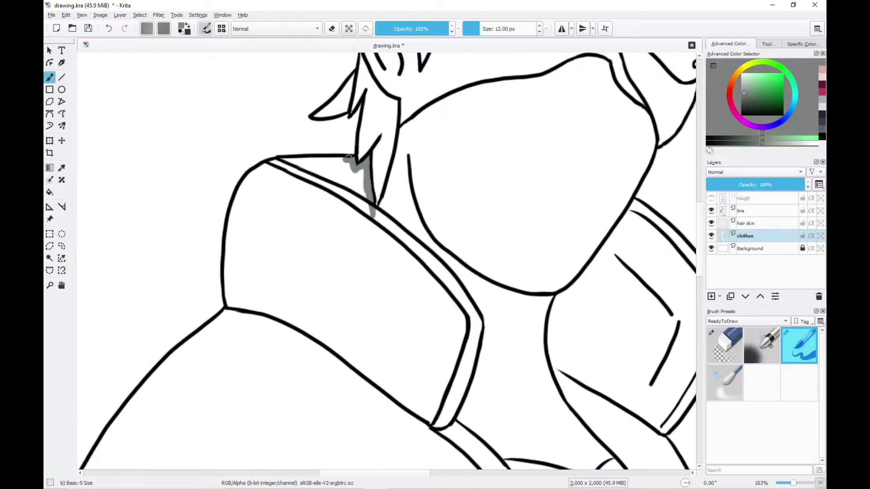
mouse_move(373, 208)
left_mouse_down()
mouse_move(422, 251)
mouse_move(484, 336)
left_mouse_up()
mouse_move(635, 206)
left_mouse_down()
mouse_move(567, 298)
mouse_move(547, 413)
left_mouse_up()
Paint grey outlines along the arms, shoulder, collar and vest edges
left_click_drag(561, 294, 654, 449)
left_click_drag(312, 320, 392, 376)
left_click_drag(456, 340, 485, 387)
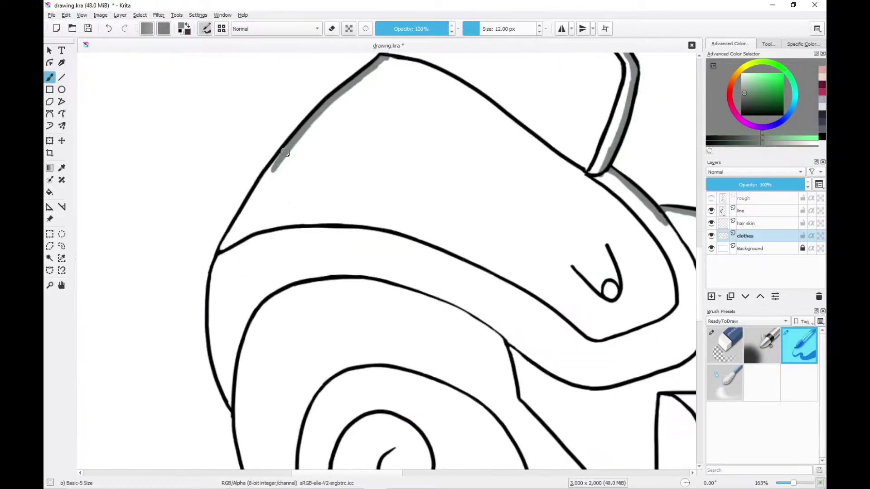
left_click_drag(143, 303, 123, 139)
mouse_move(191, 161)
left_mouse_down()
mouse_move(381, 202)
mouse_move(484, 349)
left_mouse_up()
left_click_drag(399, 329, 466, 368)
mouse_move(482, 326)
left_mouse_down()
mouse_move(641, 269)
mouse_move(653, 174)
left_mouse_up()
left_click_drag(540, 202, 494, 255)
mouse_move(129, 140)
left_mouse_down()
mouse_move(217, 432)
mouse_move(327, 283)
mouse_move(401, 336)
mouse_move(498, 431)
left_mouse_up()
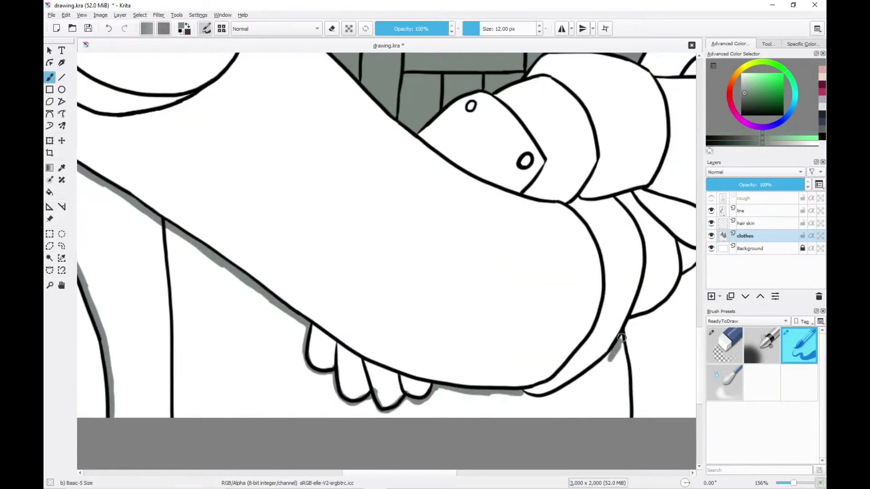
Outline the hair and headband top edge in grey and fill the hair silver grey
scroll(495, 296, "up", 2)
left_click_drag(200, 213, 363, 77)
left_click_drag(453, 104, 625, 149)
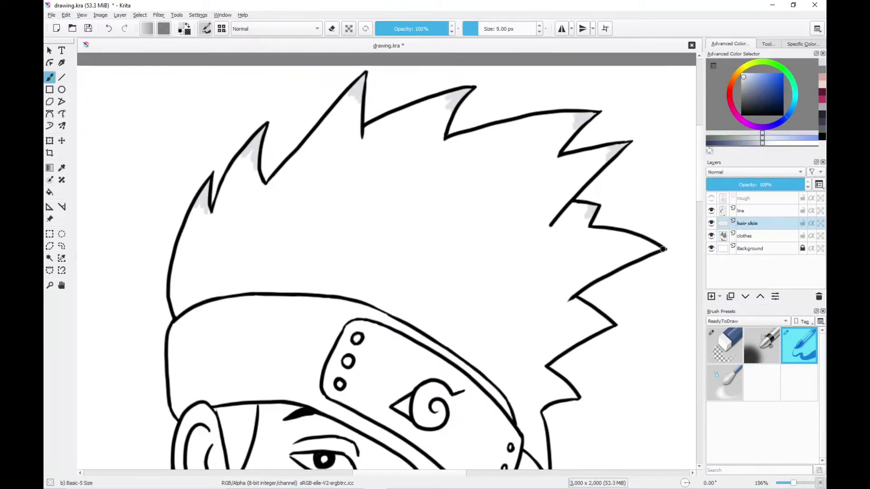
left_click_drag(661, 249, 598, 324)
mouse_move(172, 308)
left_mouse_down()
mouse_move(417, 327)
mouse_move(517, 408)
left_mouse_up()
left_click_drag(208, 227, 352, 95)
mouse_move(364, 127)
left_mouse_down()
mouse_move(603, 145)
mouse_move(545, 286)
mouse_move(585, 376)
left_mouse_up()
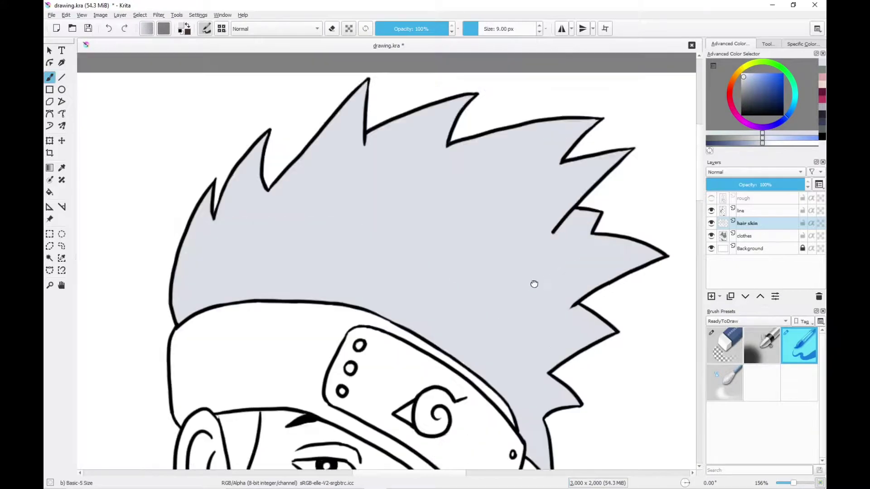
mouse_move(240, 290)
left_mouse_down()
mouse_move(245, 352)
mouse_move(268, 398)
left_mouse_up()
left_click_drag(317, 216, 299, 265)
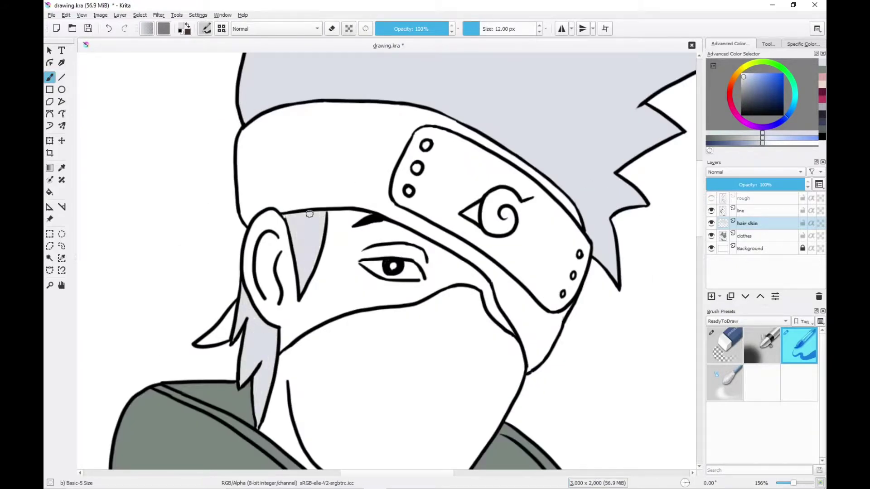
Paint skin tone on the ear, eye area, face and mask edge, and fist
left_click(823, 81)
left_click_drag(272, 213, 254, 299)
left_click_drag(494, 310, 512, 331)
mouse_move(283, 329)
left_mouse_down()
mouse_move(288, 341)
mouse_move(299, 253)
left_mouse_up()
left_click_drag(317, 335, 453, 235)
left_click_drag(494, 308, 388, 301)
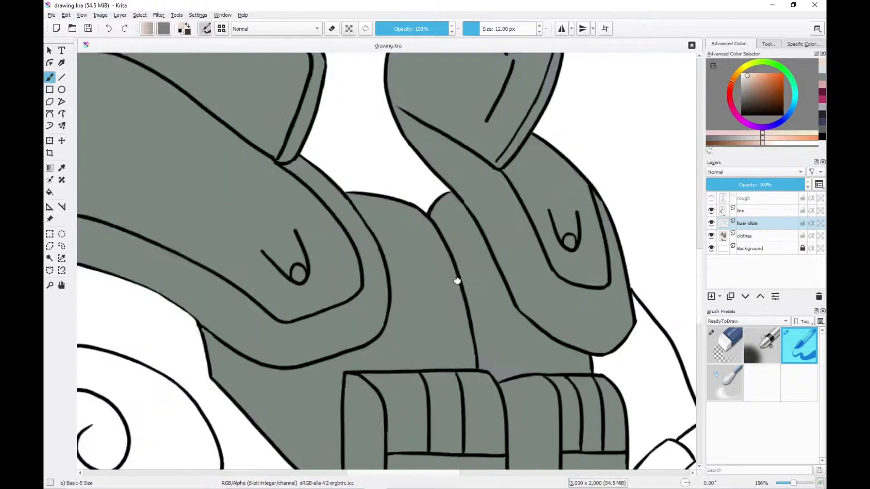
left_click_drag(587, 263, 621, 294)
mouse_move(516, 249)
left_mouse_down()
mouse_move(588, 292)
mouse_move(580, 274)
left_mouse_up()
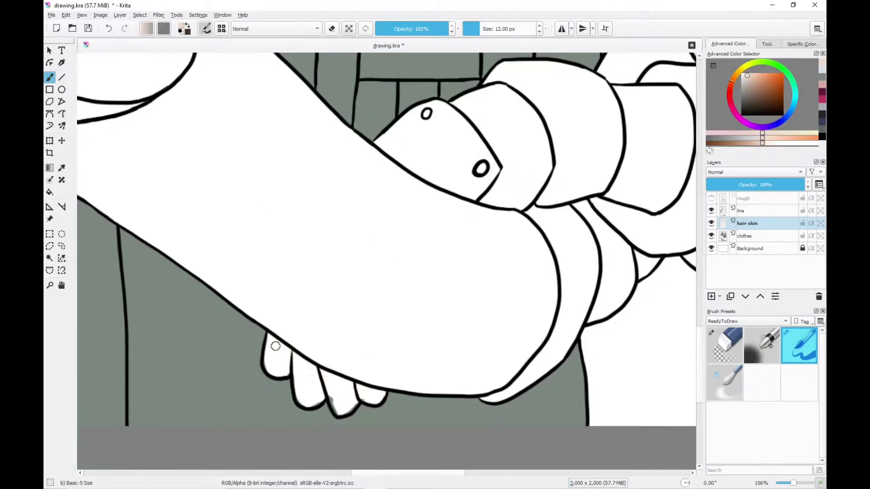
left_click_drag(272, 339, 356, 395)
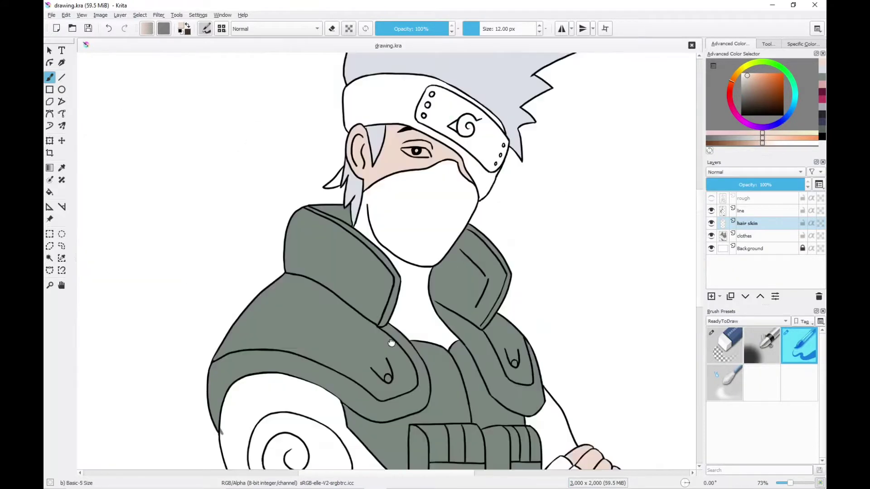
Outline the headband with a larger dark brush and fill it dark grey
left_click_drag(548, 276, 498, 374)
left_click_drag(243, 145, 229, 240)
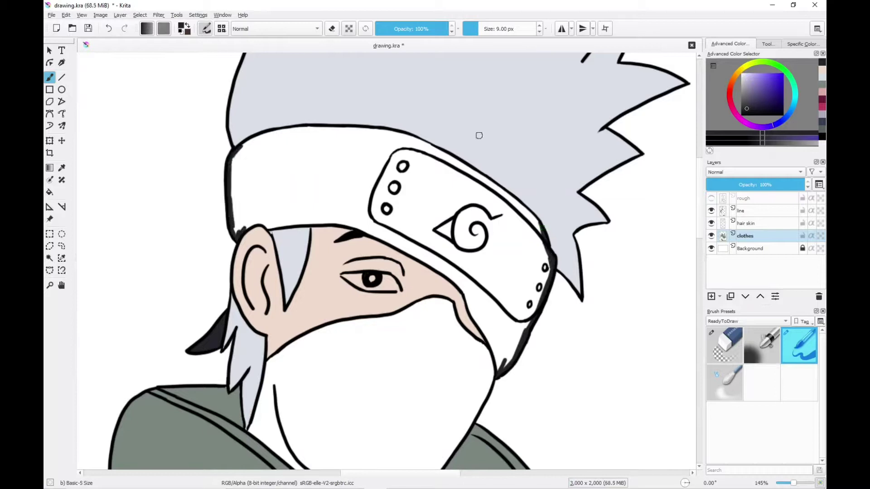
key("bracketright")
left_click_drag(465, 290, 498, 363)
left_click_drag(244, 225, 444, 267)
mouse_move(236, 147)
left_mouse_down()
mouse_move(322, 123)
mouse_move(449, 159)
left_mouse_up()
mouse_move(443, 157)
left_mouse_down()
mouse_move(541, 234)
mouse_move(521, 314)
mouse_move(405, 152)
left_mouse_up()
left_click(453, 204)
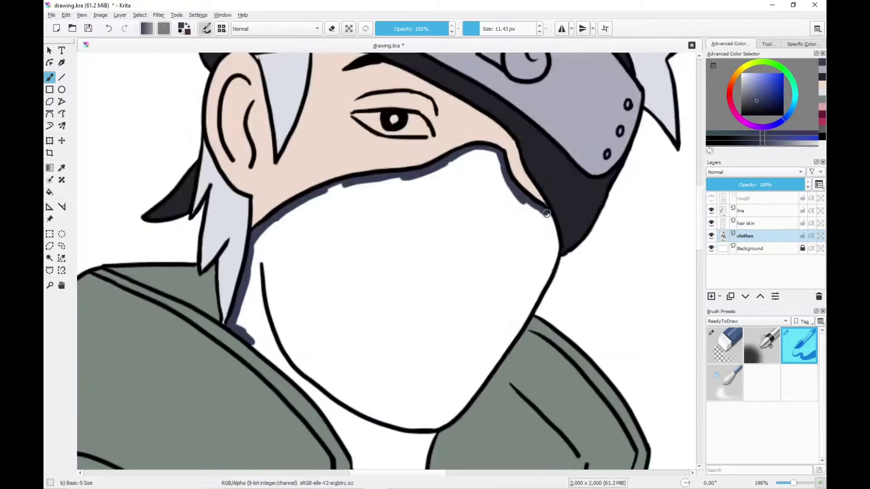
Trace navy along the mask edge and the sleeve outlines near the hand and armour
left_click_drag(557, 213, 457, 408)
scroll(434, 295, "up", 2)
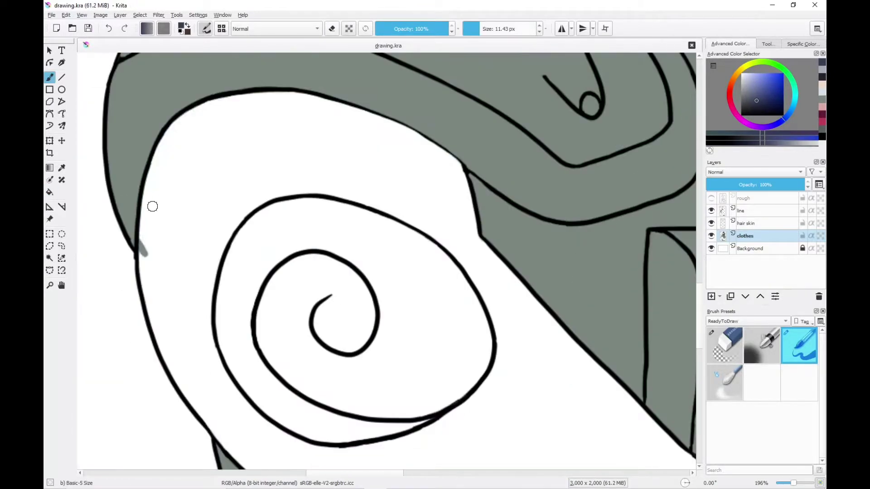
mouse_move(146, 280)
left_mouse_down()
mouse_move(416, 136)
mouse_move(484, 254)
left_mouse_up()
left_click_drag(136, 272, 231, 448)
left_click_drag(494, 299, 229, 38)
left_click_drag(317, 57, 541, 215)
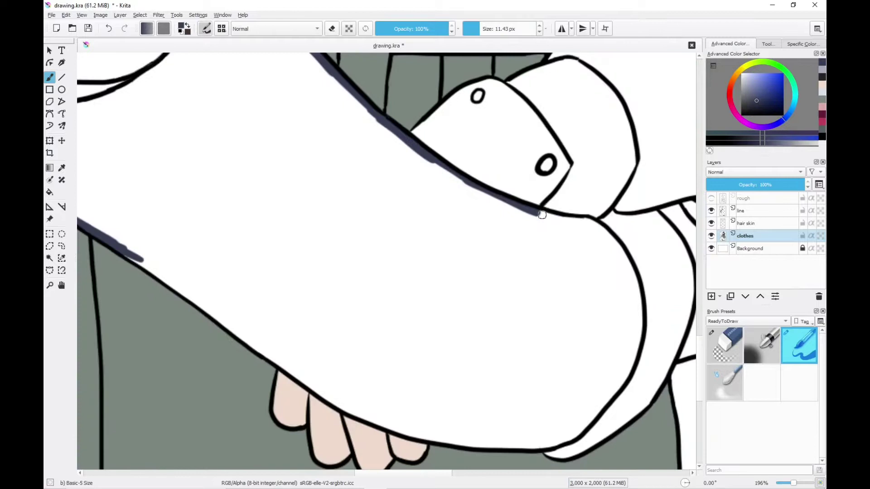
mouse_move(158, 277)
left_mouse_down()
mouse_move(567, 447)
mouse_move(428, 471)
left_mouse_up()
Finish the navy tracing along the lower sleeve, forearm, arm and neck with a smaller brush
mouse_move(563, 86)
left_mouse_down()
mouse_move(625, 267)
mouse_move(543, 380)
left_mouse_up()
left_click_drag(485, 176, 618, 187)
left_click_drag(326, 204, 406, 172)
left_click_drag(453, 181, 289, 211)
key("[")
mouse_move(522, 203)
left_mouse_down()
mouse_move(616, 276)
mouse_move(535, 462)
left_mouse_up()
mouse_move(389, 212)
left_mouse_down()
mouse_move(489, 277)
mouse_move(415, 259)
mouse_move(506, 410)
left_mouse_up()
left_click_drag(490, 122, 498, 169)
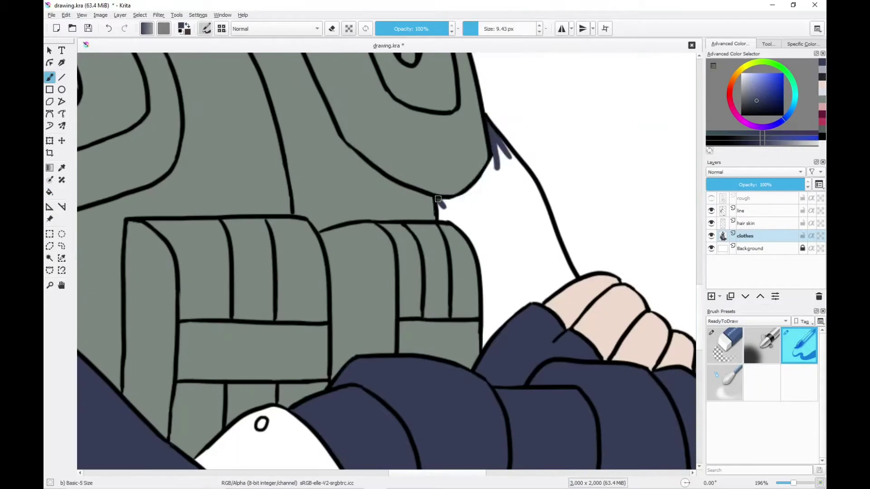
Paint and flood-fill the wrist with skin tone
left_click(570, 278, "ctrl")
left_click_drag(497, 390, 452, 189)
left_click_drag(463, 214, 452, 189)
key("f")
left_click(499, 254)
Fill the arm plate with a light blue-grey colour
left_click(744, 236)
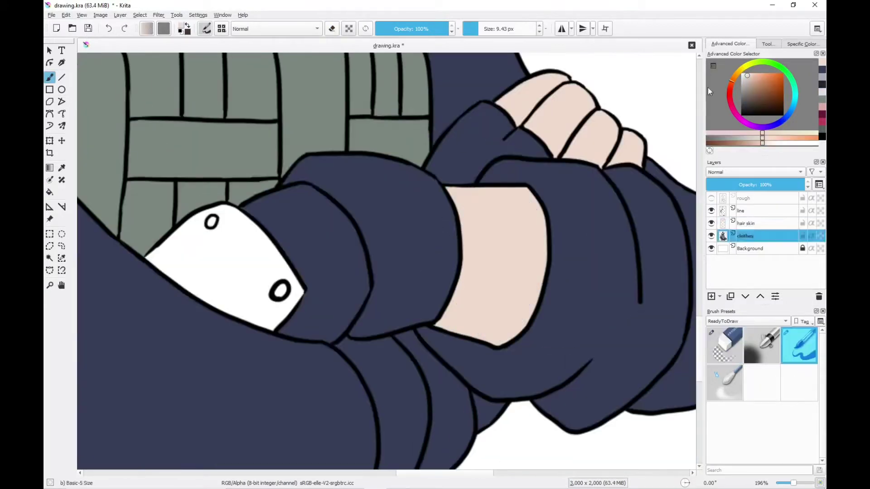
left_click(781, 121)
left_click(744, 85)
left_click(239, 255)
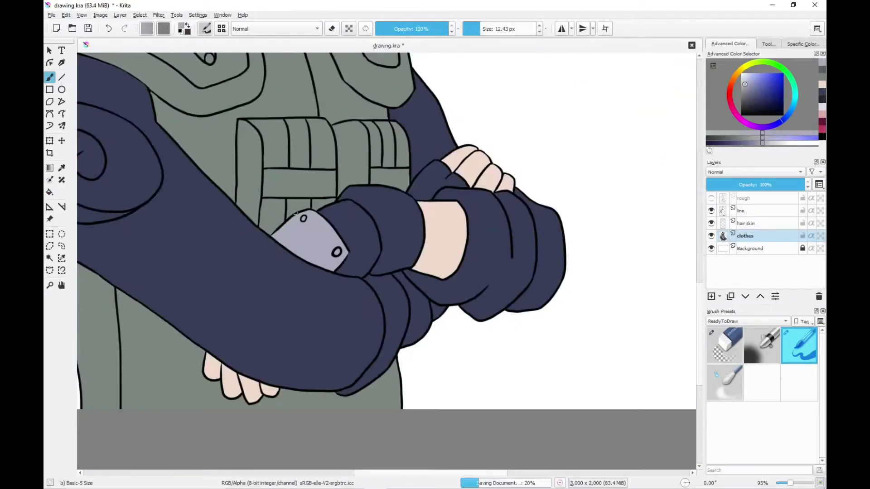
Airbrush soft grey shading across the silver hair, then cycle through the blending and basic brushes
key("/")
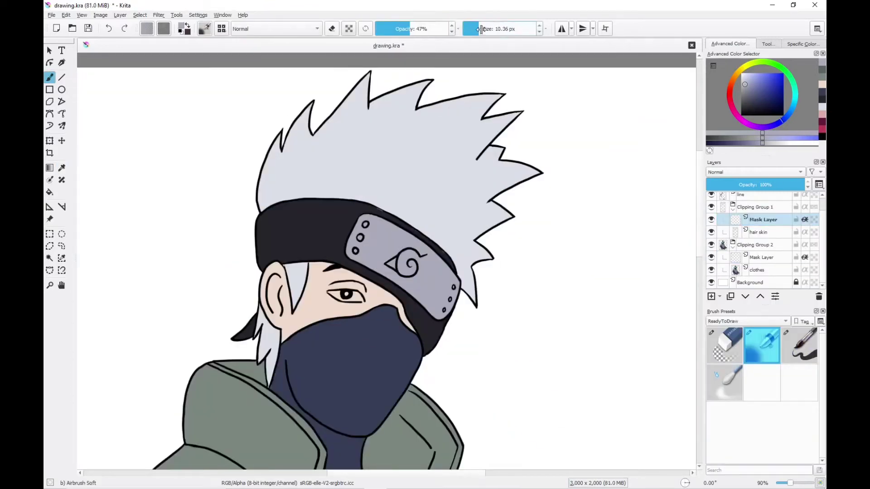
left_click_drag(290, 132, 278, 190)
left_click_drag(337, 105, 322, 172)
left_click_drag(372, 210, 455, 241)
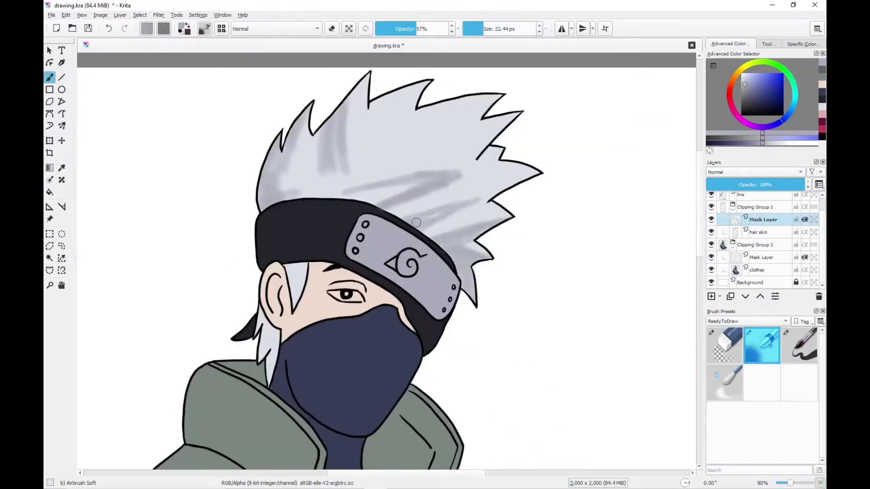
left_click_drag(353, 187, 335, 143)
key("/")
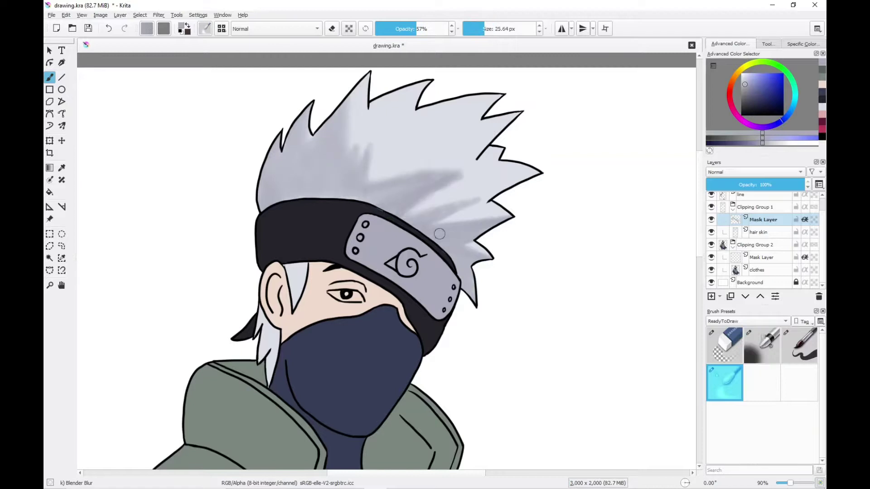
key("/")
key("/")
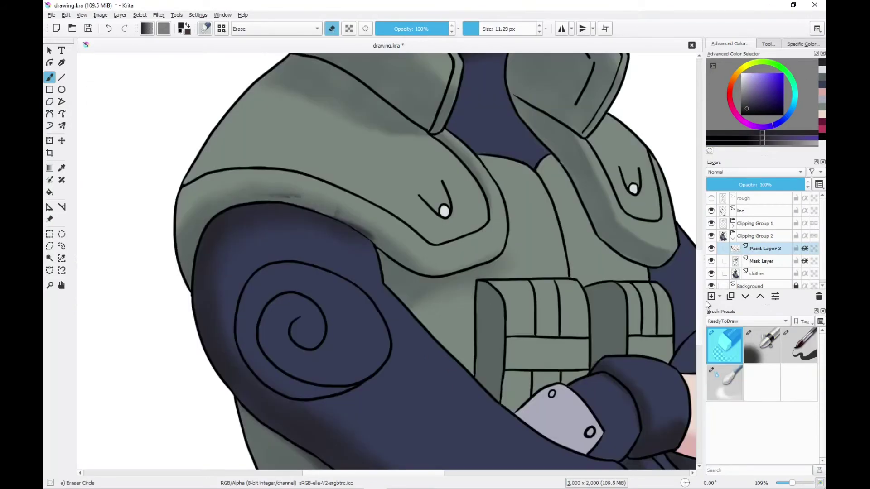
Scroll down to the shoulder spiral and switch to the eraser to clean red overspill
scroll(485, 379, "down", 3)
scroll(485, 380, "down", 3)
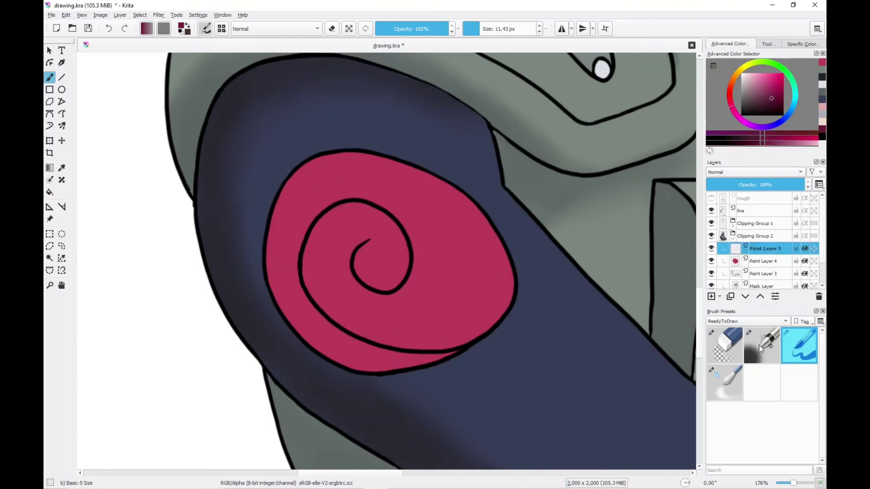
key("e")
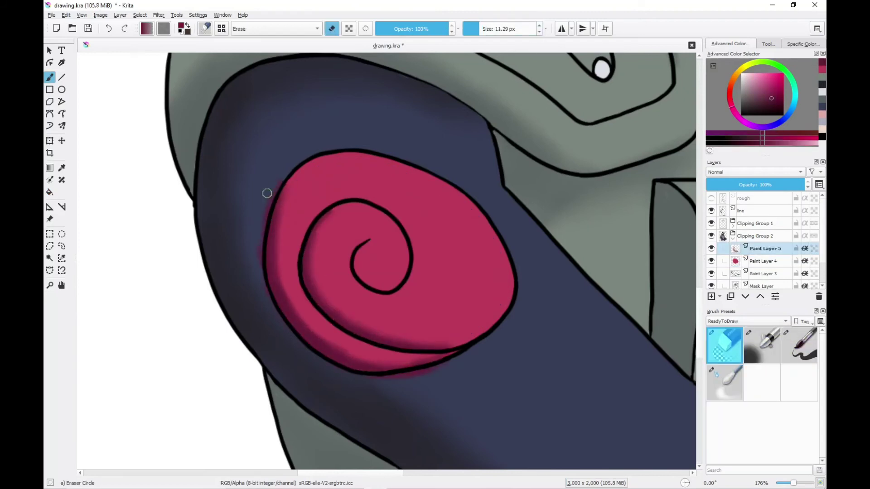